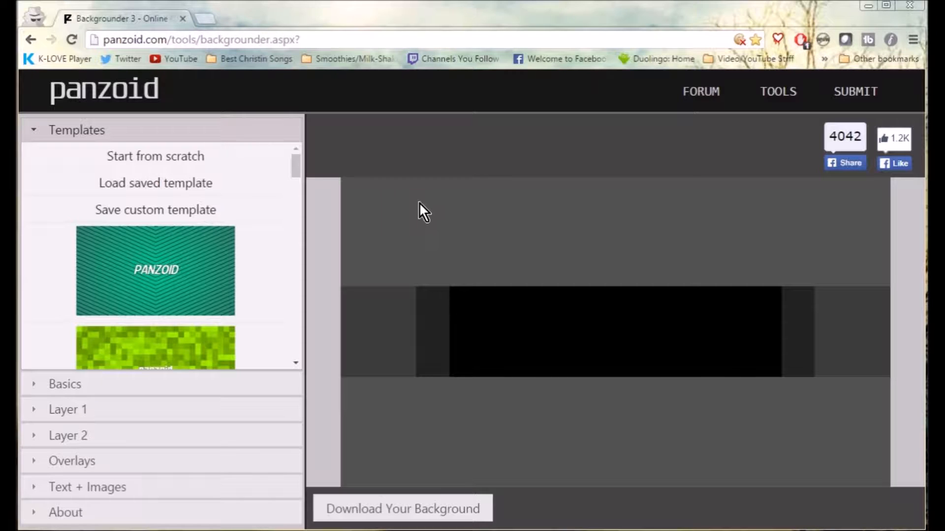
# Try the purple lightning template from the template list.
pyautogui.scroll(-7, 217, 291)
pyautogui.scroll(2, 207, 288)
pyautogui.scroll(1, 206, 288)
pyautogui.scroll(-2, 206, 289)
pyautogui.click(205, 288)
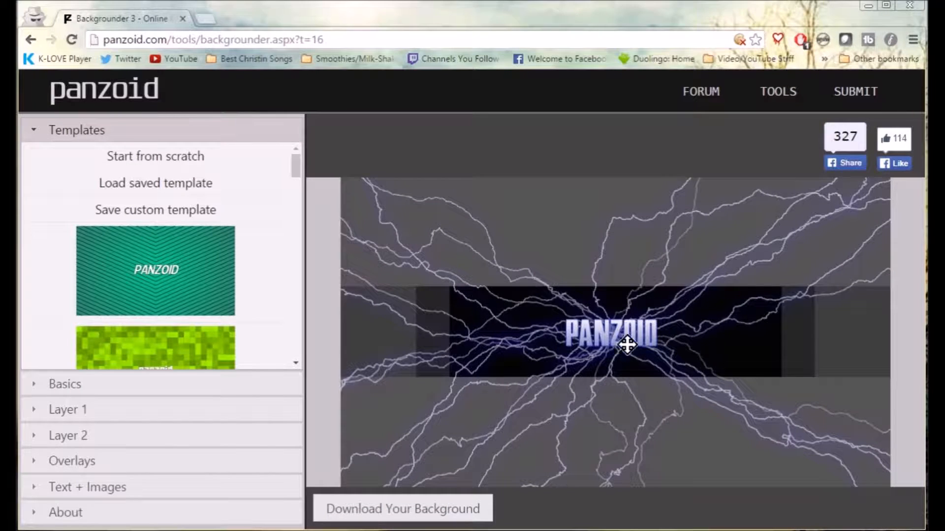
# Try the yellow scribble template near the end of the template list.
pyautogui.click(77, 384)
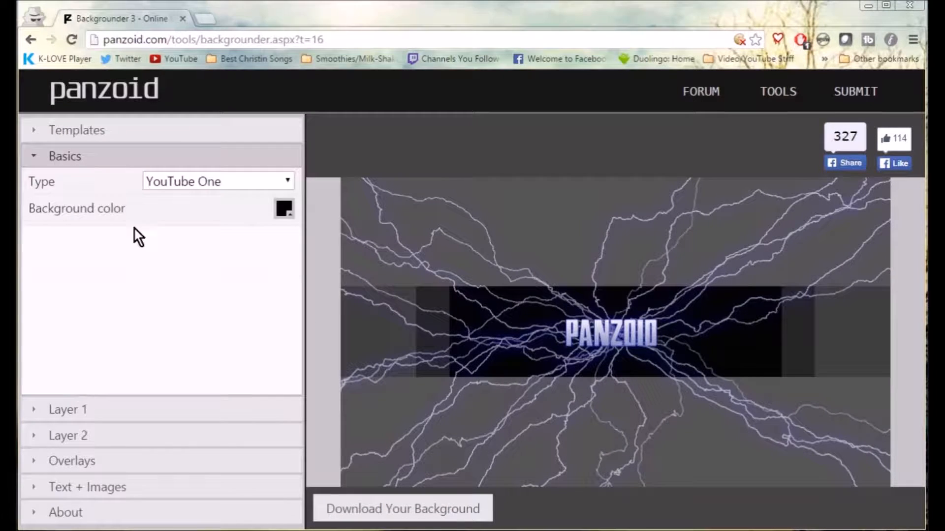
pyautogui.click(162, 130)
pyautogui.scroll(-5, 192, 291)
pyautogui.scroll(-15, 189, 288)
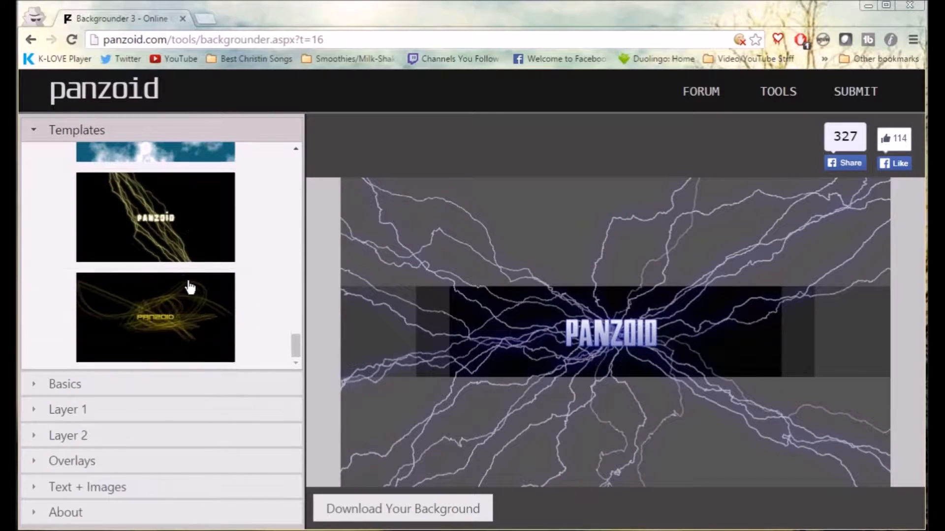
pyautogui.click(206, 310)
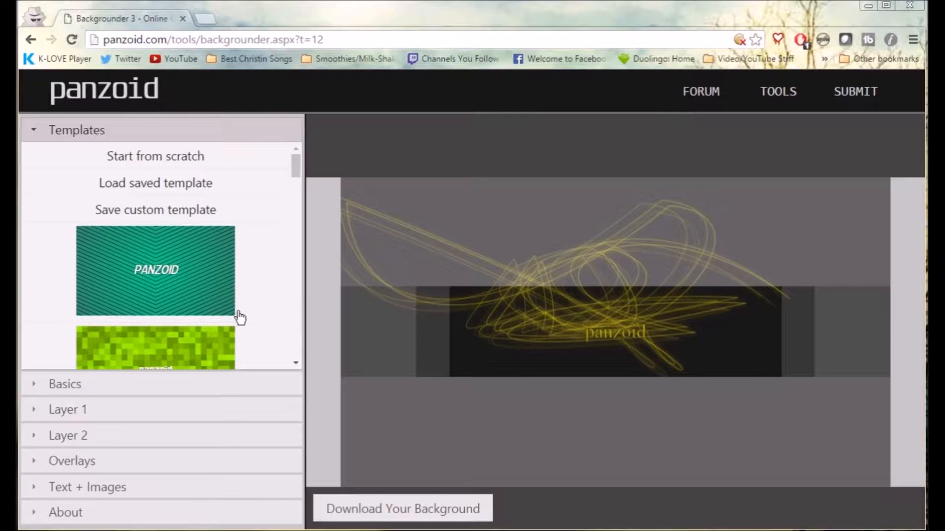
# Try the teal chevron-line template and return to an empty design by starting from scratch.
pyautogui.scroll(-1, 238, 317)
pyautogui.click(178, 219)
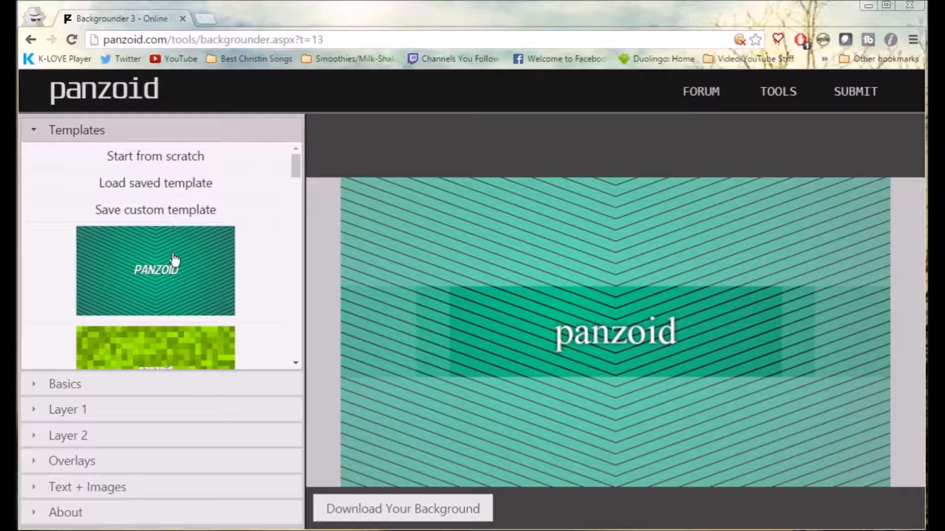
pyautogui.click(173, 162)
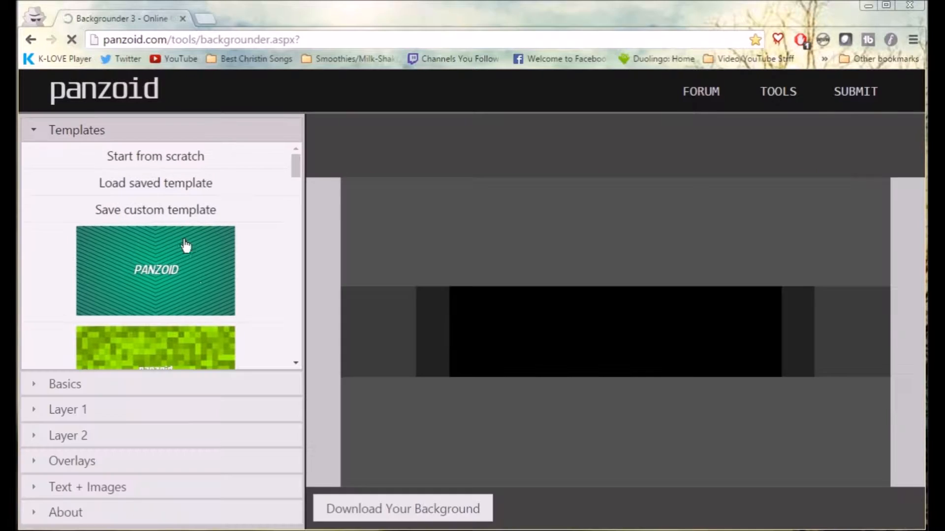
# Set the background type to YouTube Thumbnail.
pyautogui.click(48, 384)
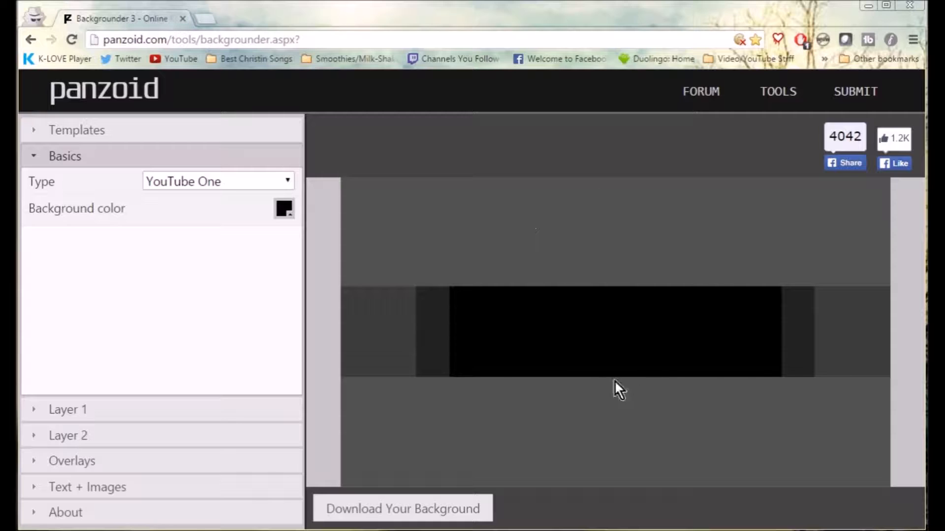
pyautogui.click(224, 181)
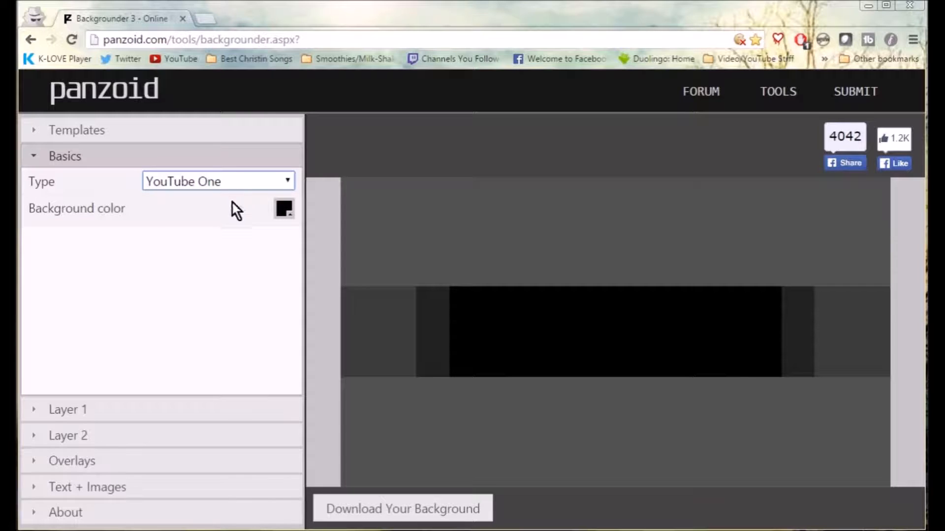
pyautogui.click(240, 231)
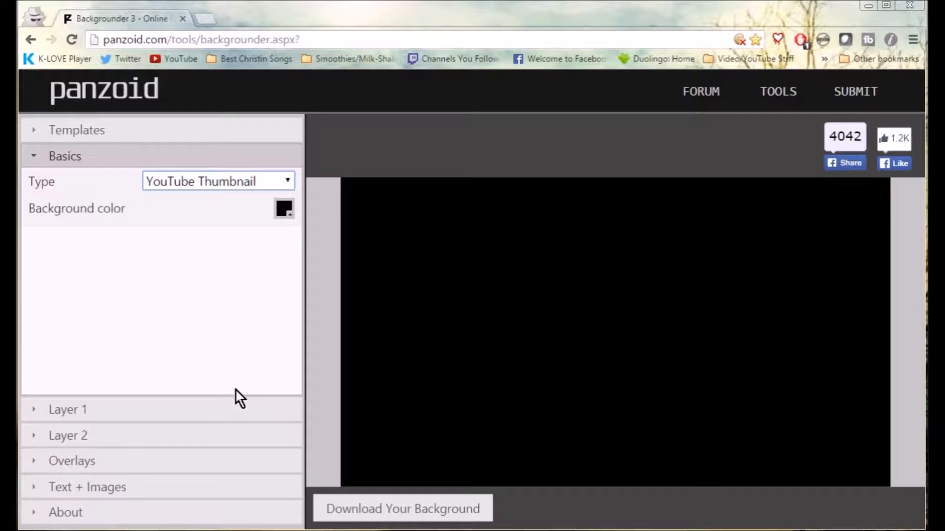
# Try the pink floral, pale diamond and dark preset patterns as the Layer 1 background.
pyautogui.click(221, 411)
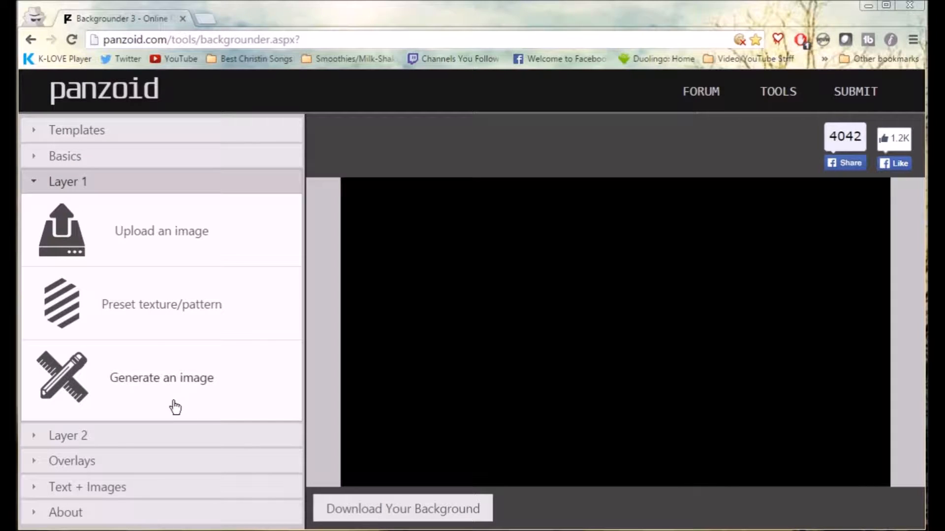
pyautogui.click(147, 308)
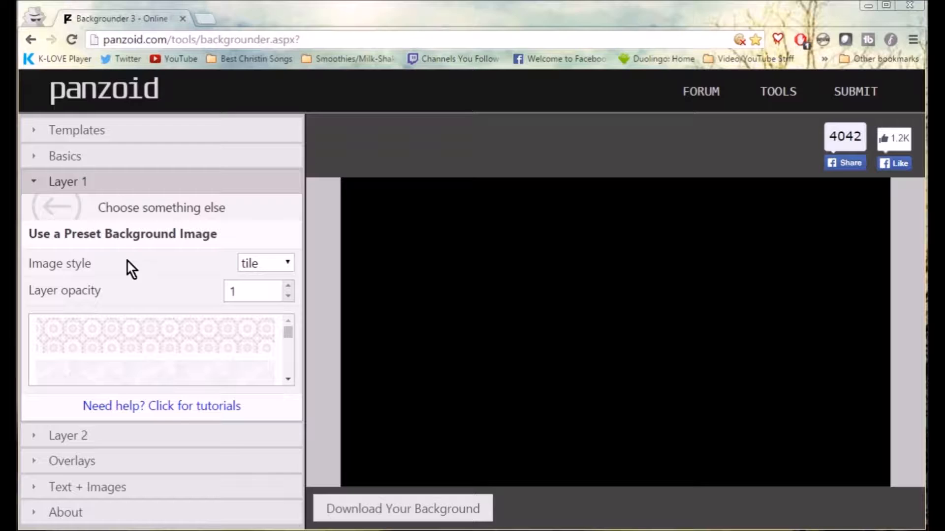
pyautogui.click(170, 357)
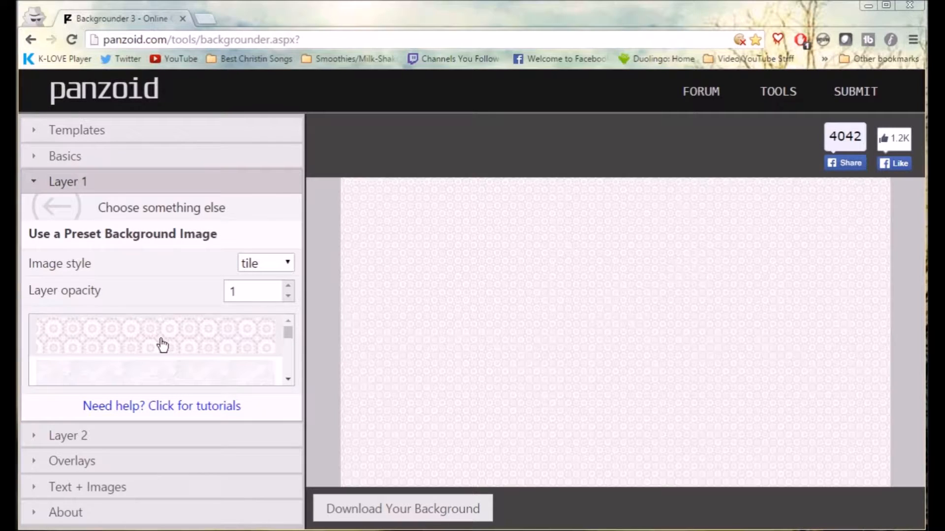
pyautogui.scroll(-2, 185, 352)
pyautogui.click(187, 353)
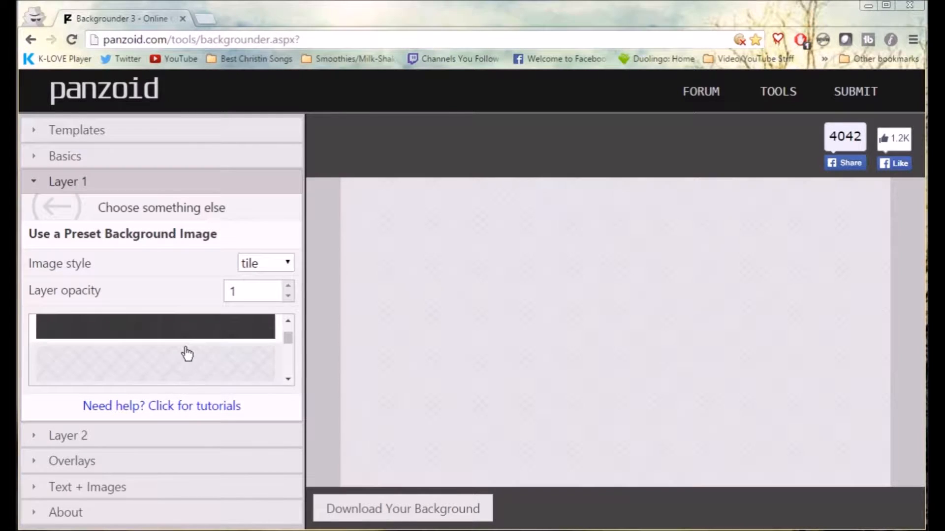
pyautogui.click(143, 336)
pyautogui.scroll(-1, 144, 339)
pyautogui.click(161, 370)
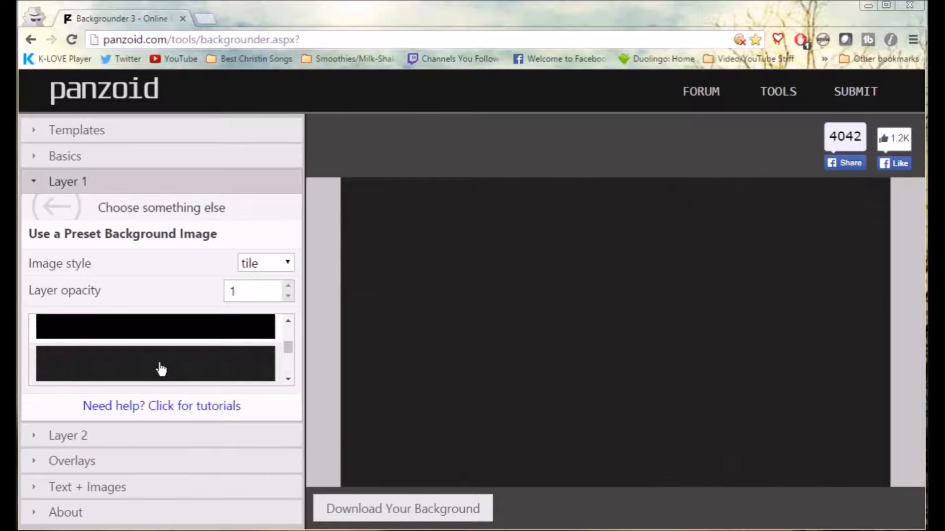
# Try the white woven and pale quilted preset patterns on Layer 1, and return to the layer's source options.
pyautogui.scroll(-2, 160, 369)
pyautogui.click(161, 369)
pyautogui.click(152, 348)
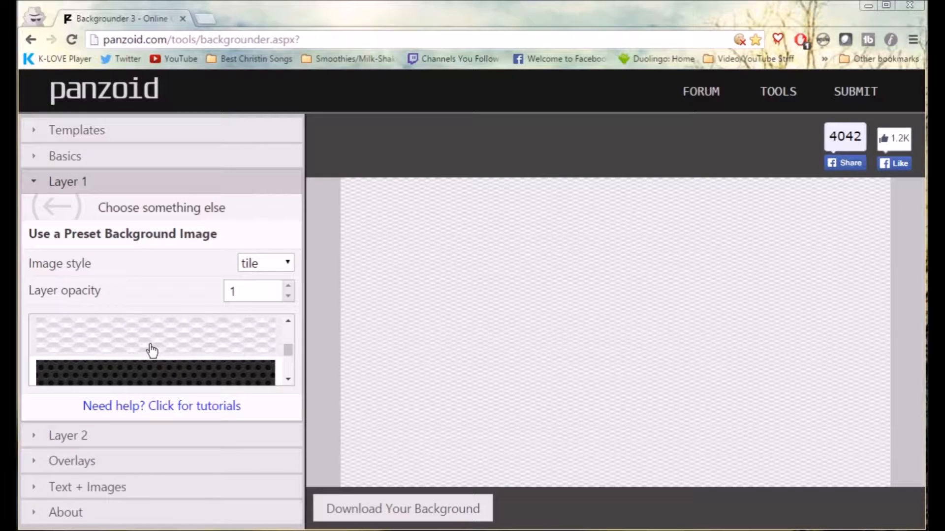
pyautogui.scroll(-2, 160, 357)
pyautogui.click(159, 357)
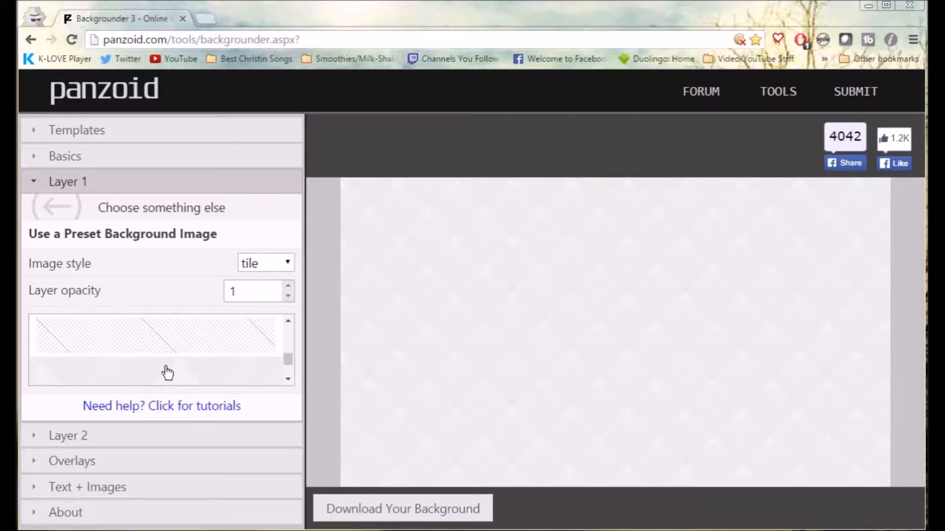
pyautogui.click(69, 215)
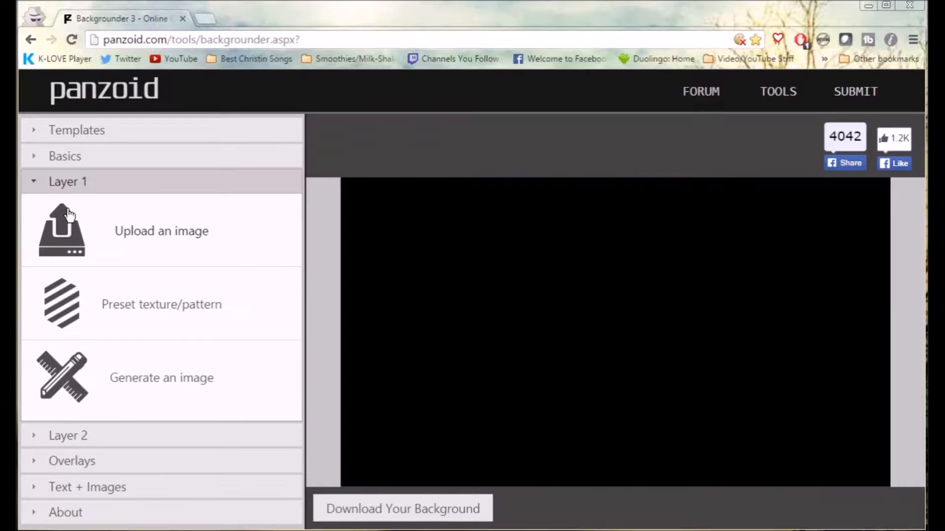
# Try a generated Sunburst image on Layer 1, look through its settings, and return to the generator types.
pyautogui.click(180, 375)
pyautogui.click(170, 266)
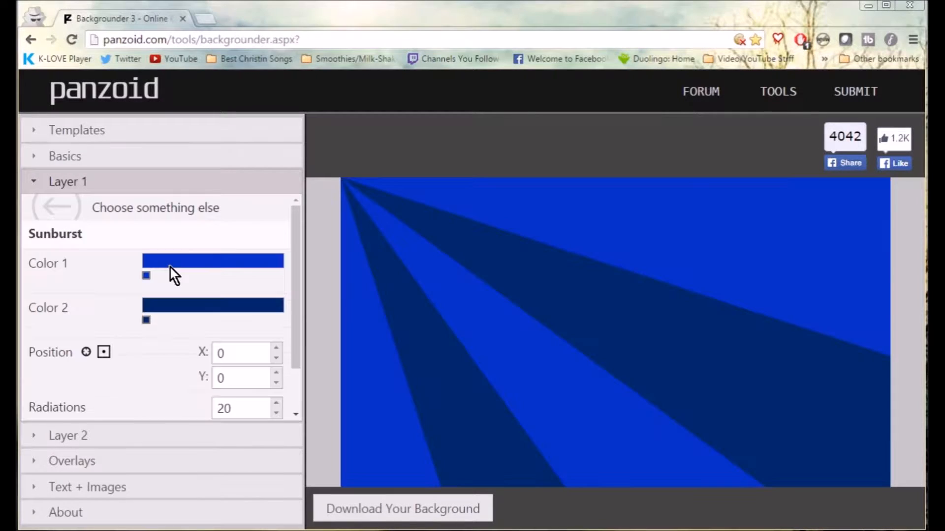
pyautogui.scroll(-2, 167, 352)
pyautogui.scroll(2, 166, 352)
pyautogui.click(38, 218)
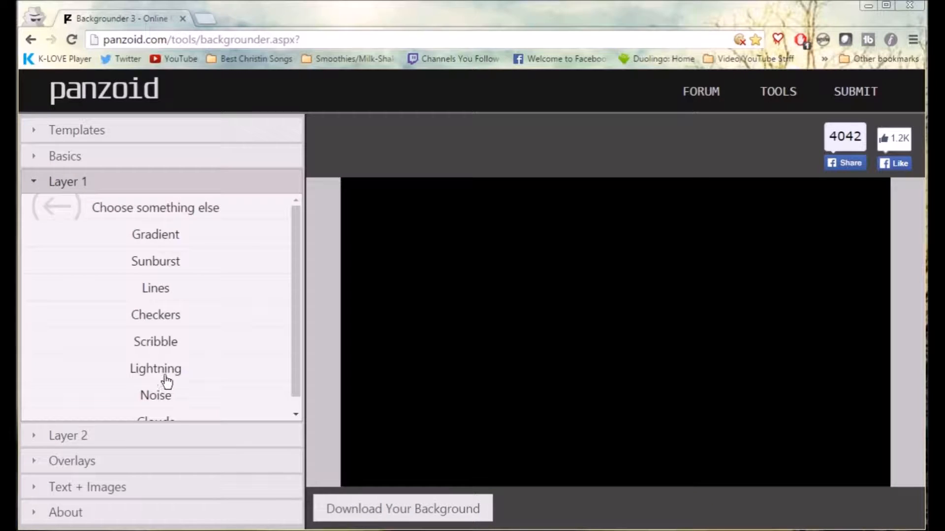
# Try a generated Lightning image on Layer 1 and return to the layer's source options.
pyautogui.click(170, 378)
pyautogui.click(61, 210)
pyautogui.click(63, 214)
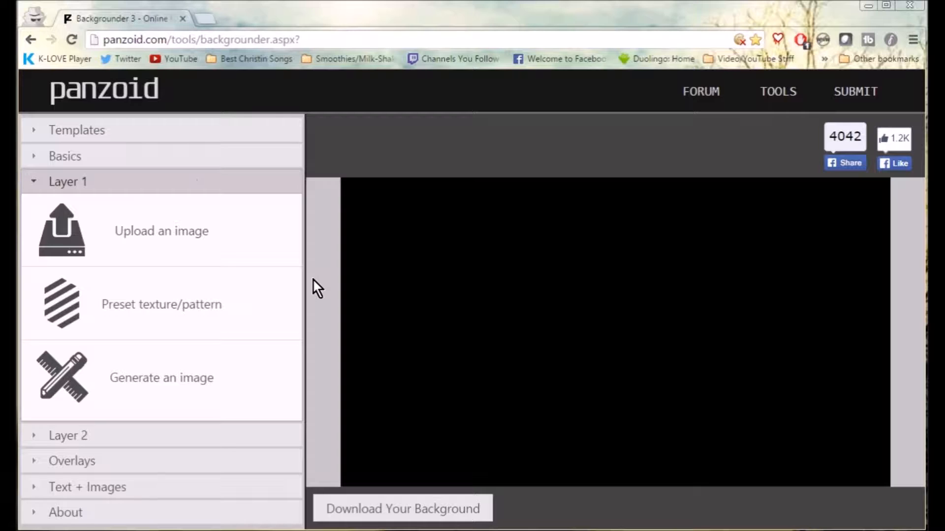
# Upload the Orcs Must Die! Unchained artwork as the Layer 1 background and set its image style to fill.
pyautogui.click(187, 206)
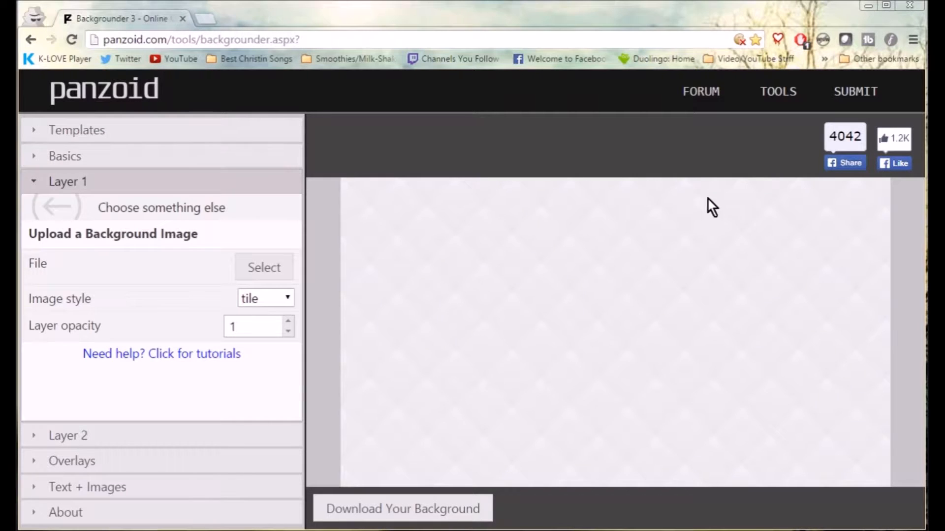
pyautogui.click(265, 268)
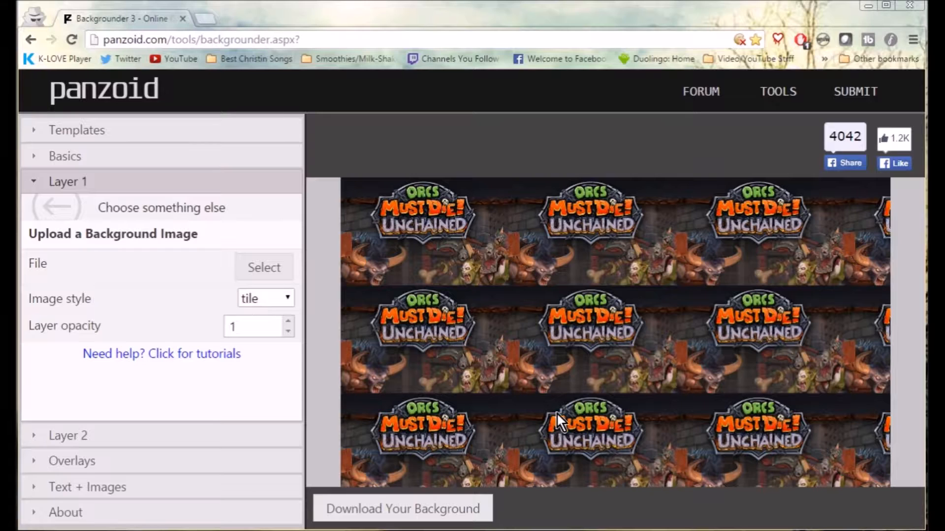
pyautogui.click(273, 299)
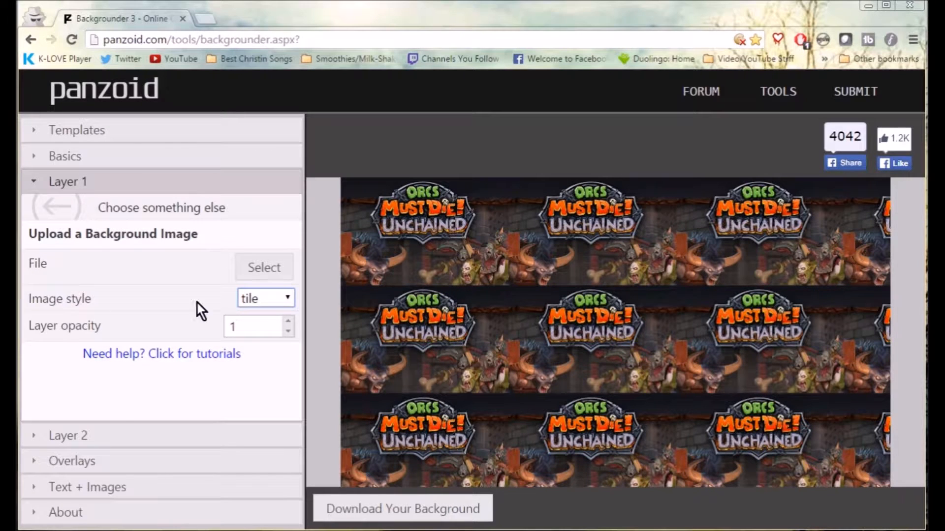
pyautogui.click(252, 328)
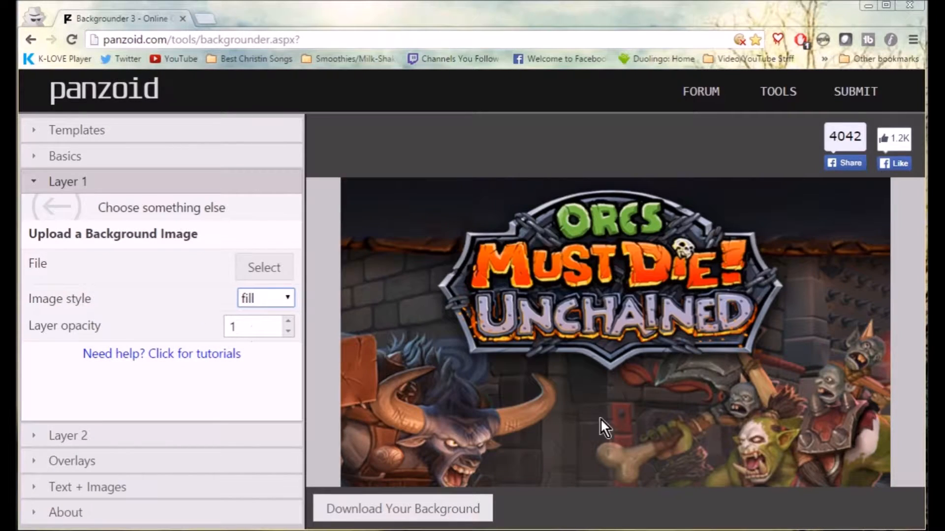
# Try Layer 1 opacity values such as 0.5 and 0.9, and restore full opacity.
pyautogui.click(290, 323)
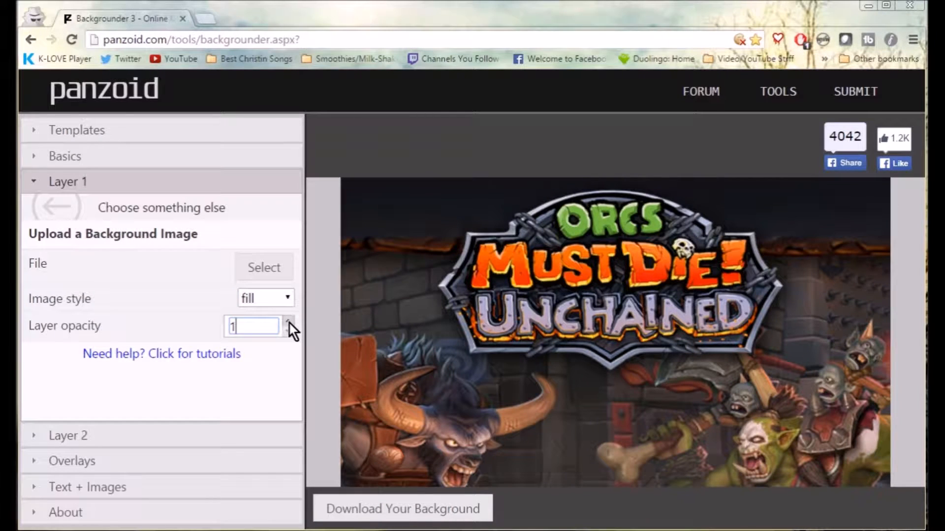
pyautogui.press('BackSpace')
pyautogui.write('0.5')
pyautogui.click(288, 331)
pyautogui.click(285, 325)
pyautogui.click(285, 325)
pyautogui.click(285, 325)
pyautogui.click(285, 324)
pyautogui.click(285, 325)
pyautogui.click(285, 325)
pyautogui.click(290, 331)
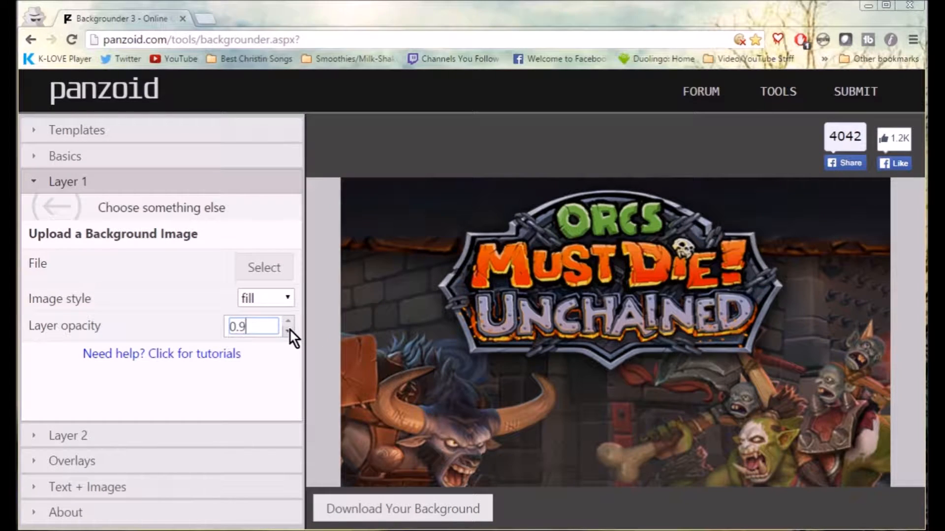
pyautogui.click(287, 322)
# Upload the Orcs Must Die! Unchained logo to Layer 2 and set its image style to custom.
pyautogui.click(78, 437)
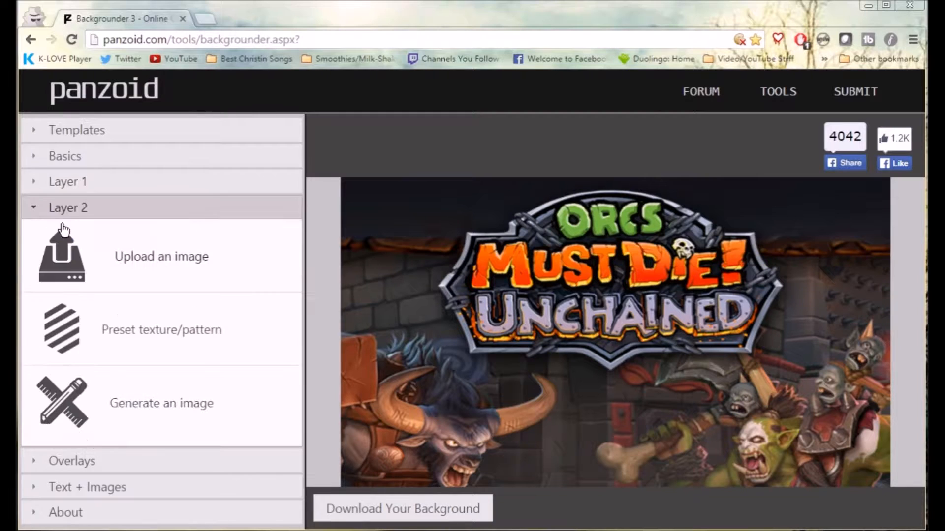
pyautogui.click(180, 264)
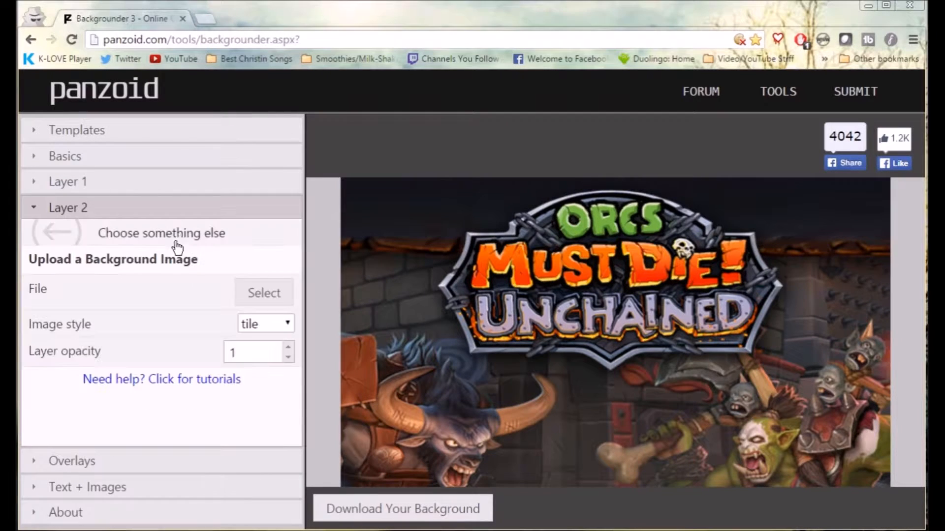
pyautogui.click(253, 297)
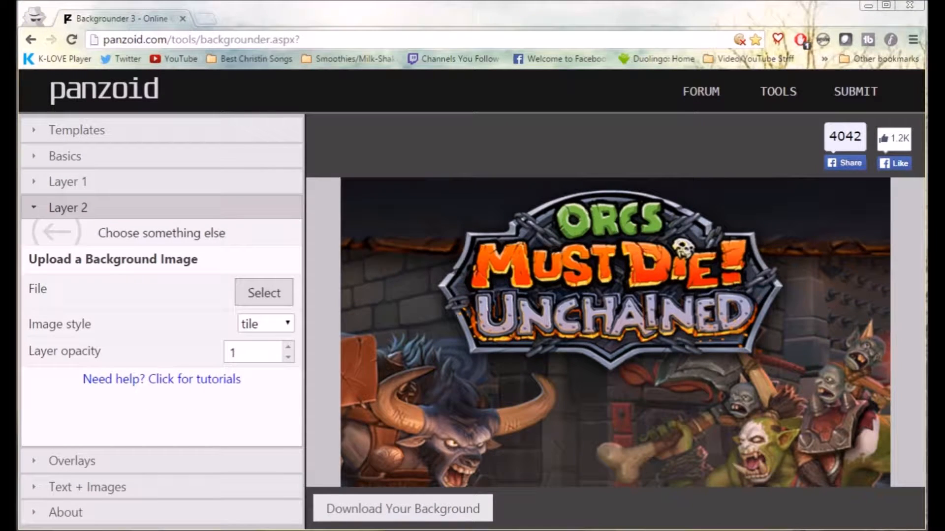
pyautogui.click(282, 321)
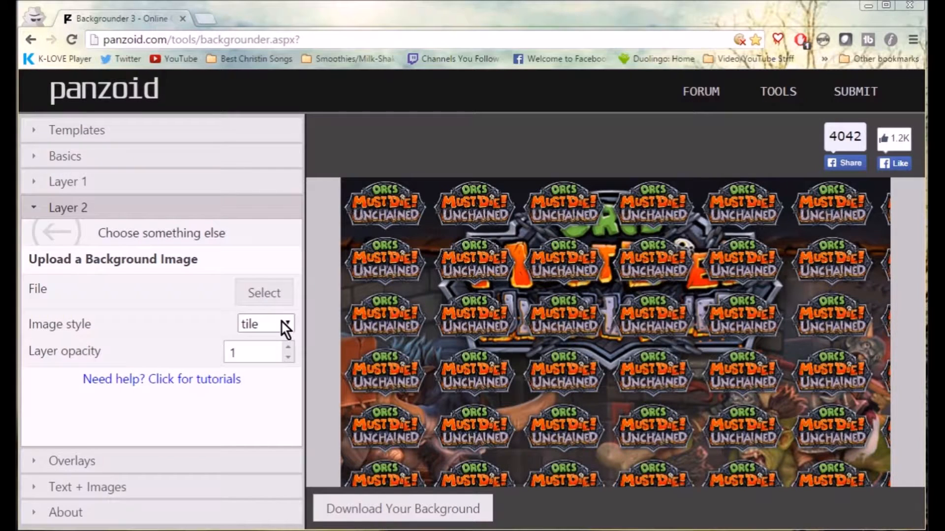
pyautogui.click(268, 372)
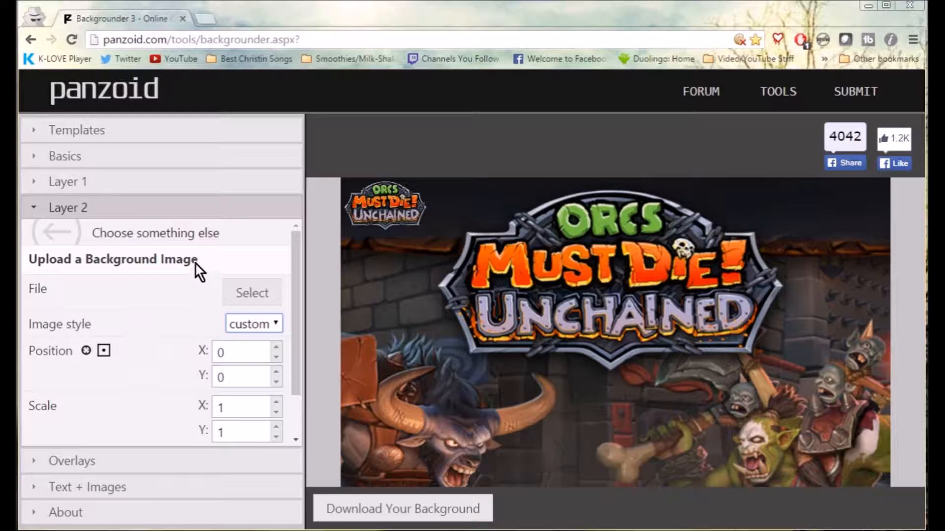
# Position the small Layer 2 logo beside the large title, at about X 49, Y 487.
pyautogui.click(86, 351)
pyautogui.click(377, 293)
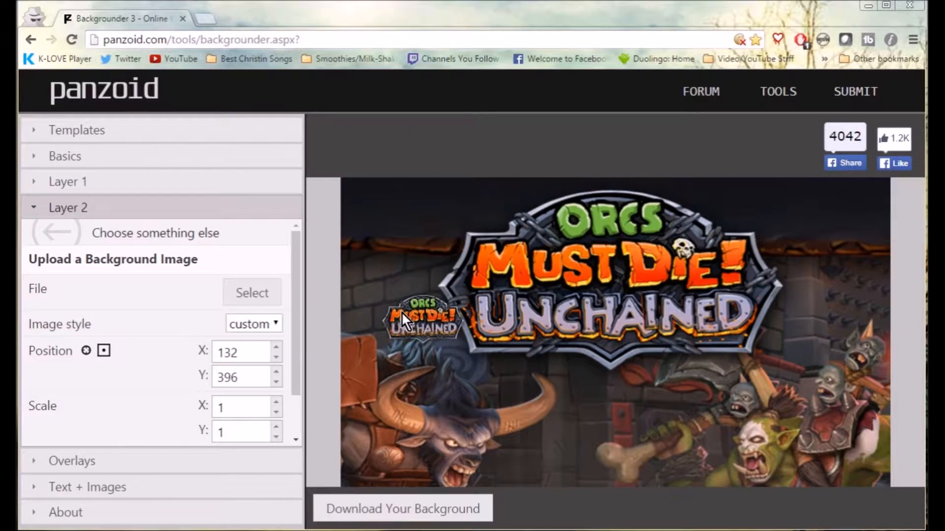
pyautogui.click(87, 352)
pyautogui.click(355, 319)
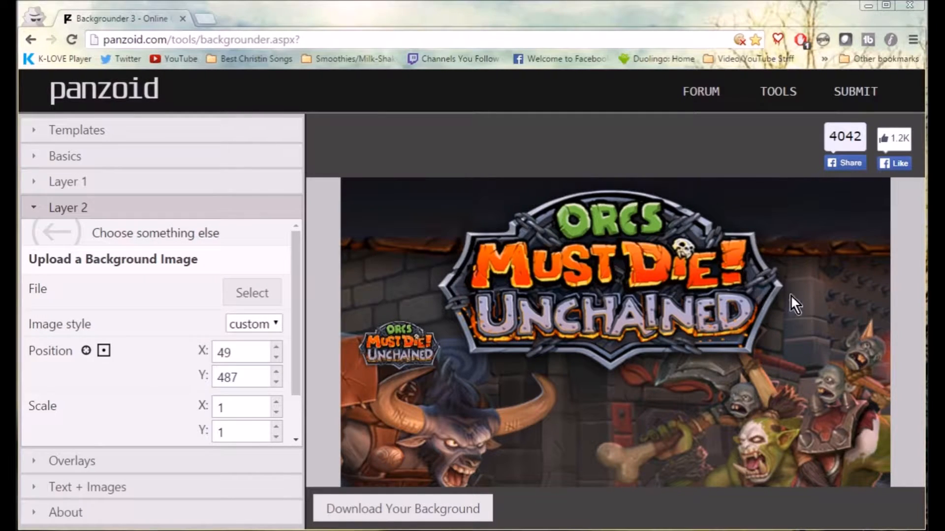
# Turn on the channel shadow overlay.
pyautogui.click(120, 464)
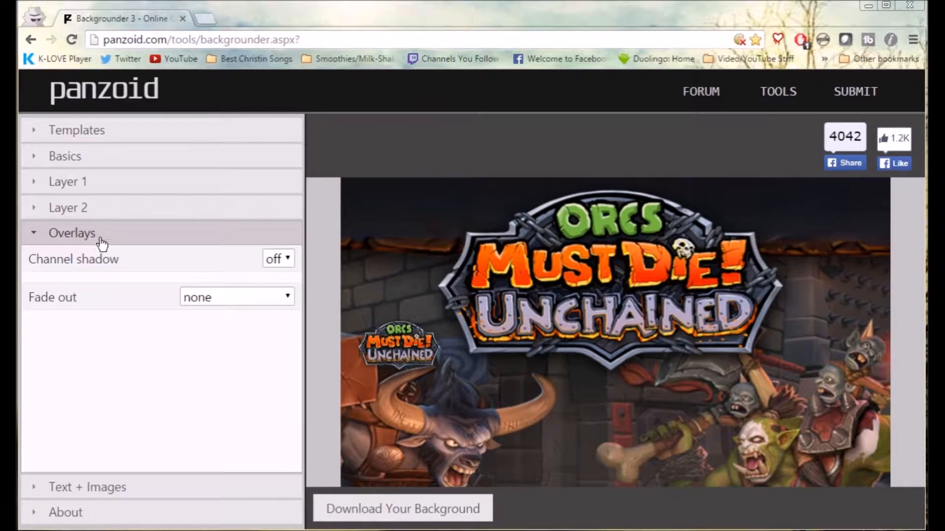
pyautogui.click(285, 291)
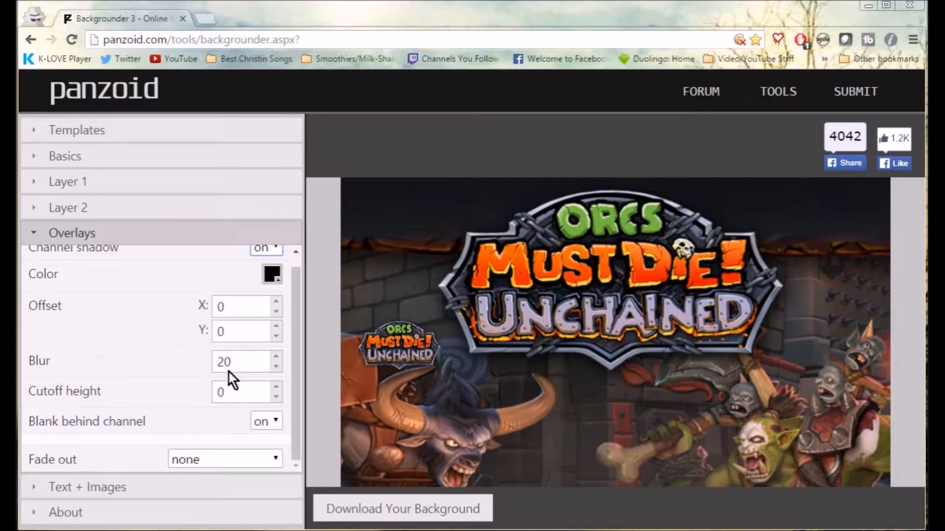
# Try the bottom linear, radial from top and radial from center fade-out styles on the overlay.
pyautogui.click(250, 454)
pyautogui.click(246, 491)
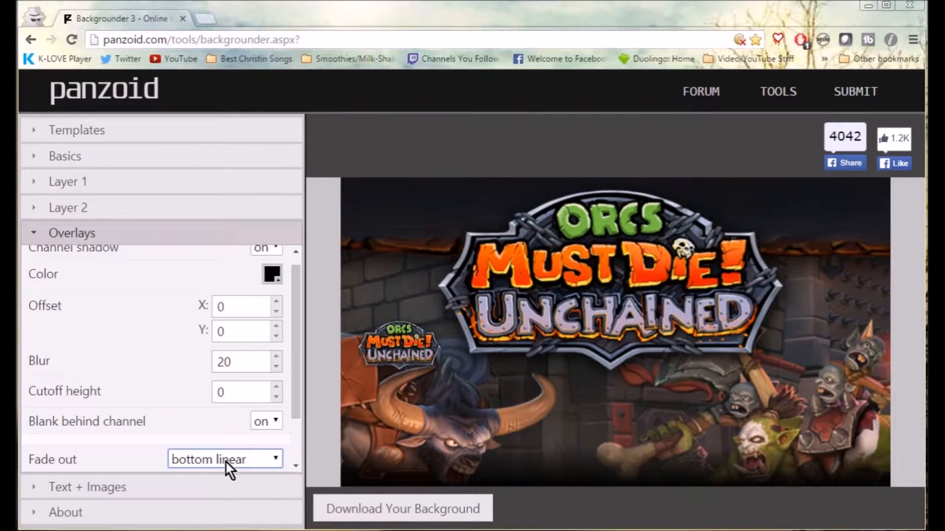
pyautogui.press('Down')
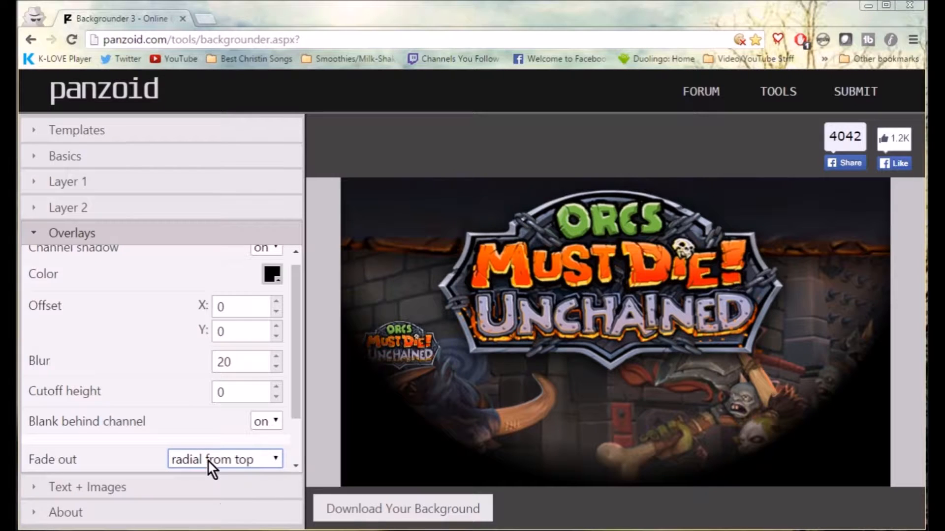
pyautogui.press('Down')
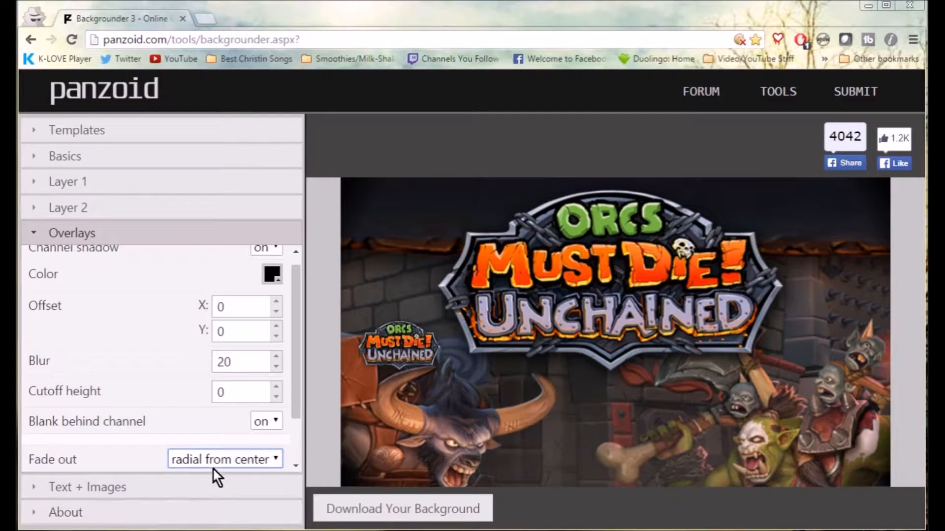
# Turn off the channel shadow and set the overlay's fade out to none.
pyautogui.scroll(1, 157, 286)
pyautogui.click(266, 256)
pyautogui.click(275, 280)
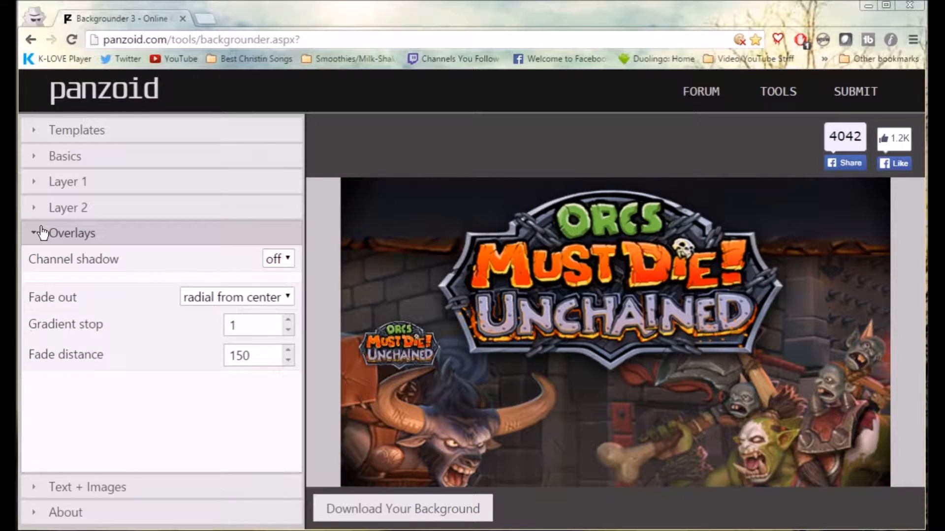
pyautogui.click(250, 303)
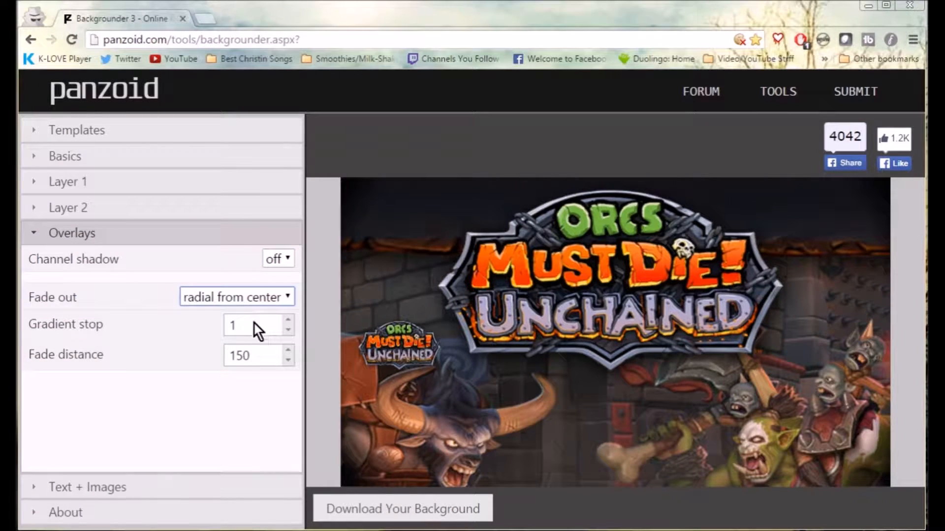
pyautogui.click(237, 318)
pyautogui.click(40, 235)
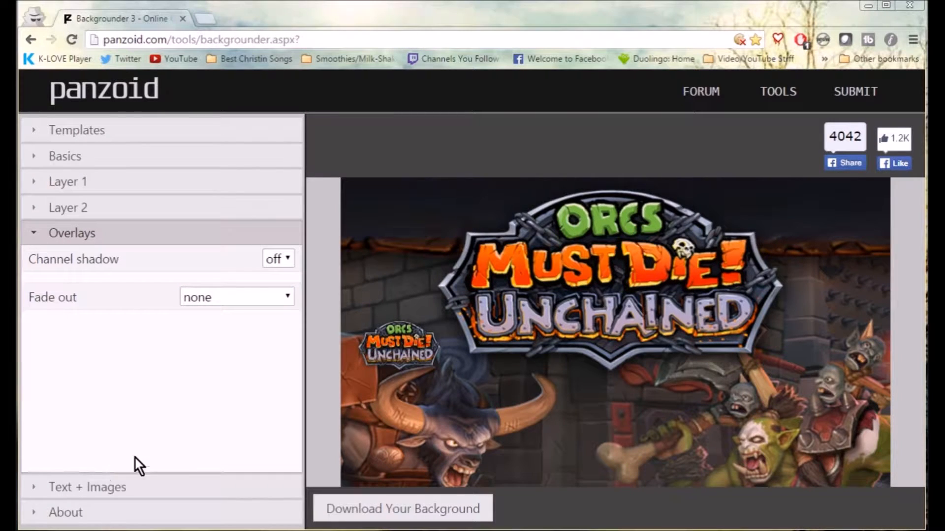
# Add an image sprite and load the YouTubers logo file into it.
pyautogui.click(109, 486)
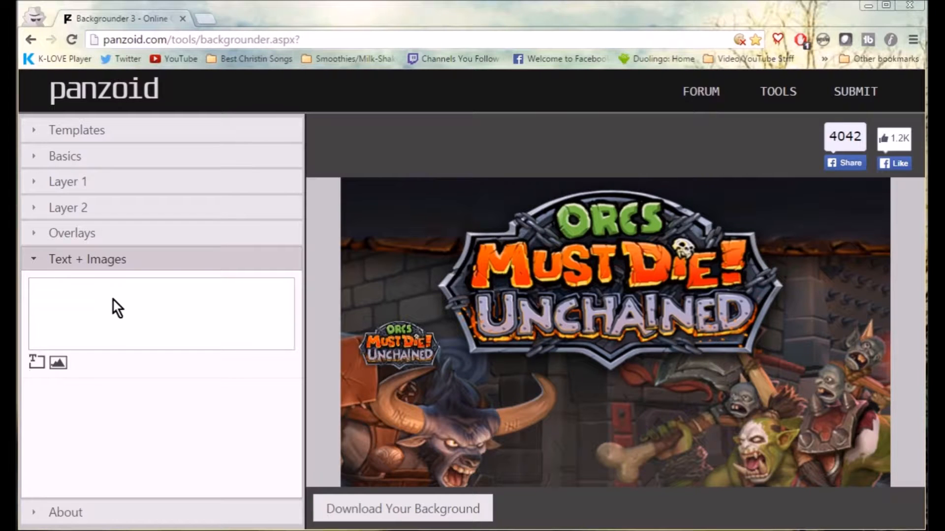
pyautogui.click(55, 366)
pyautogui.click(148, 297)
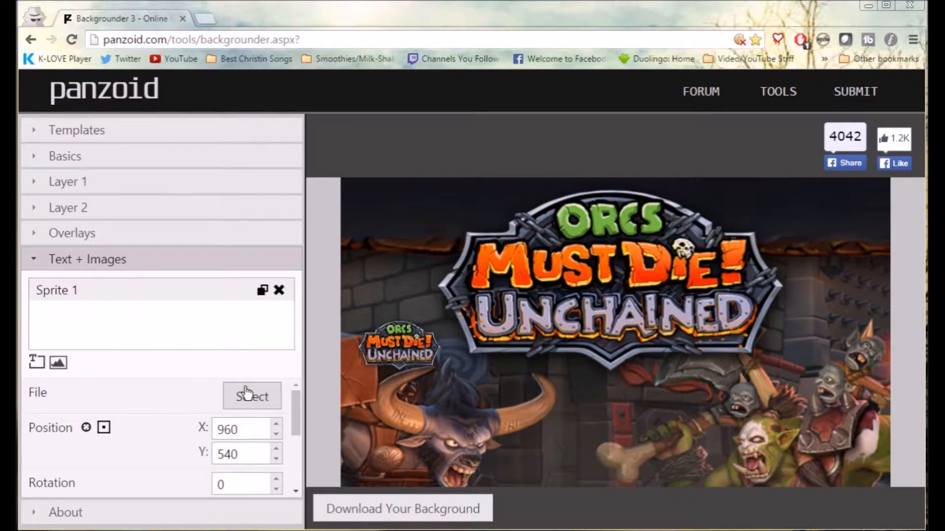
pyautogui.click(256, 402)
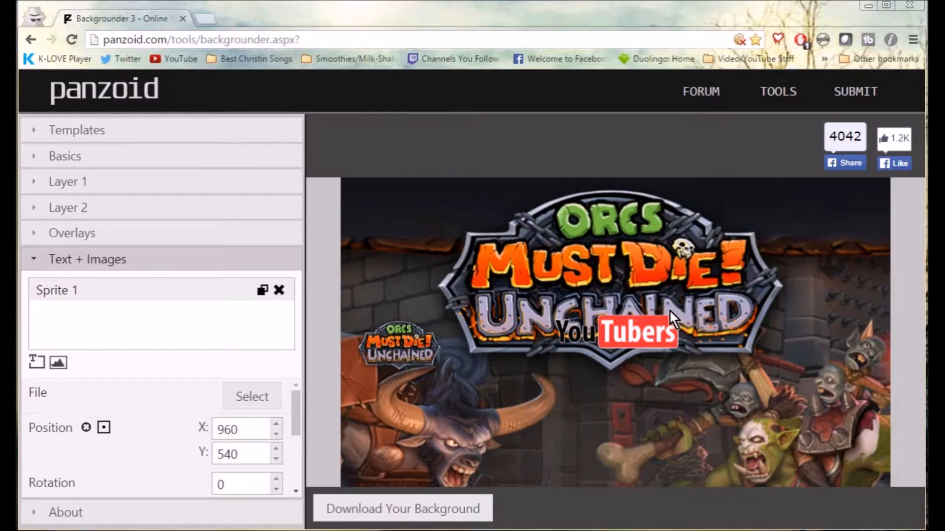
# Try moving the YouTubers logo over and below the large title, and set its position to X 1000, Y 500.
pyautogui.moveTo(654, 329); pyautogui.dragTo(575, 296)
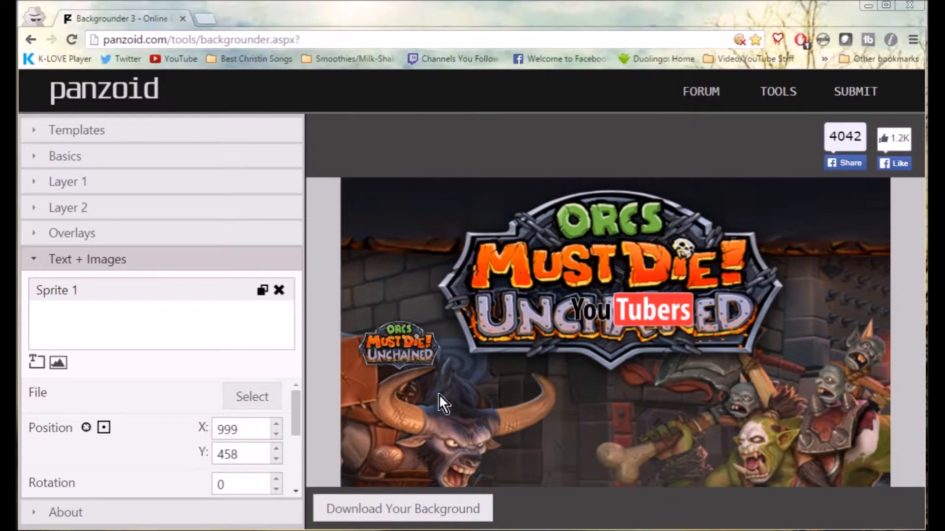
pyautogui.moveTo(654, 310); pyautogui.dragTo(660, 382)
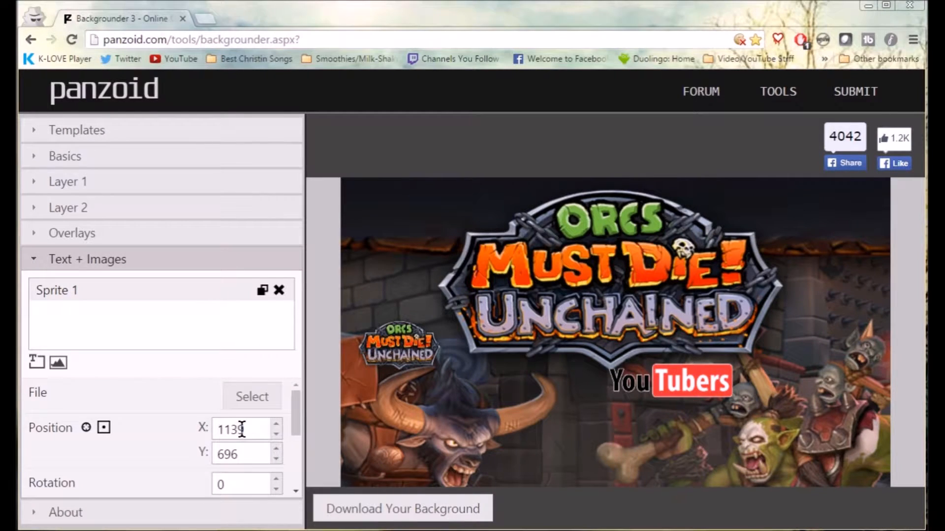
pyautogui.moveTo(245, 430); pyautogui.dragTo(201, 427)
pyautogui.write('100')
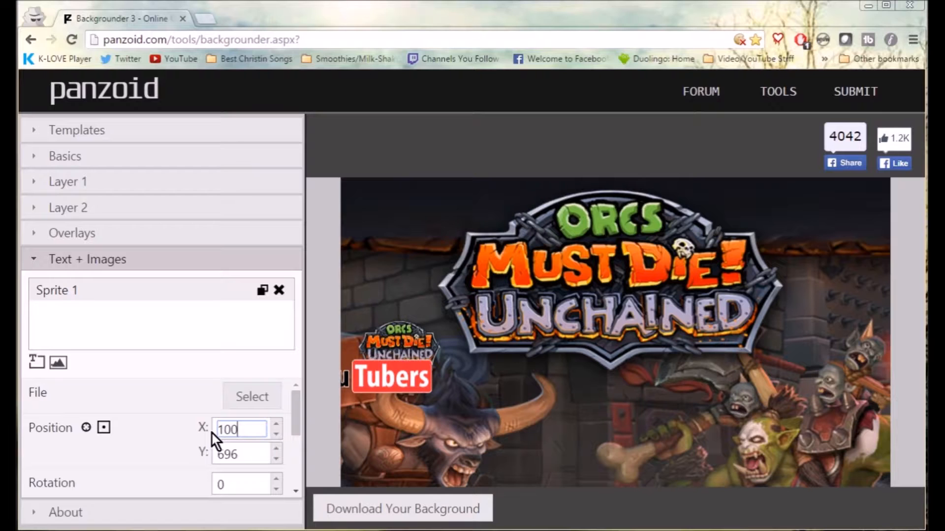
pyautogui.press('BackSpace')
pyautogui.write('00')
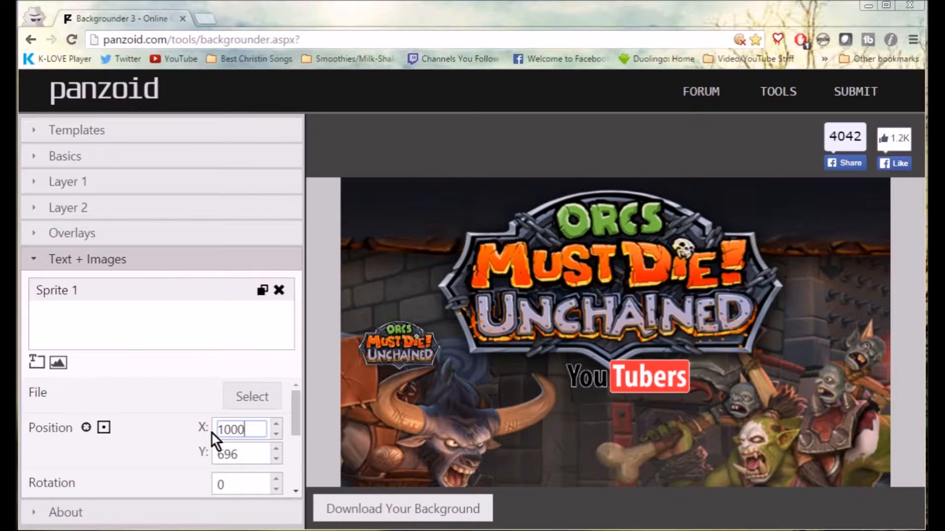
pyautogui.press('Tab')
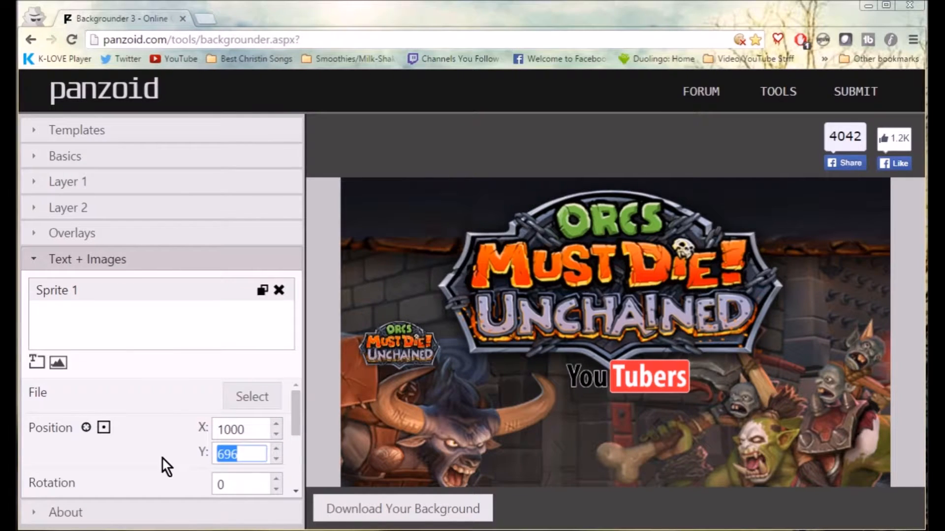
pyautogui.write('500')
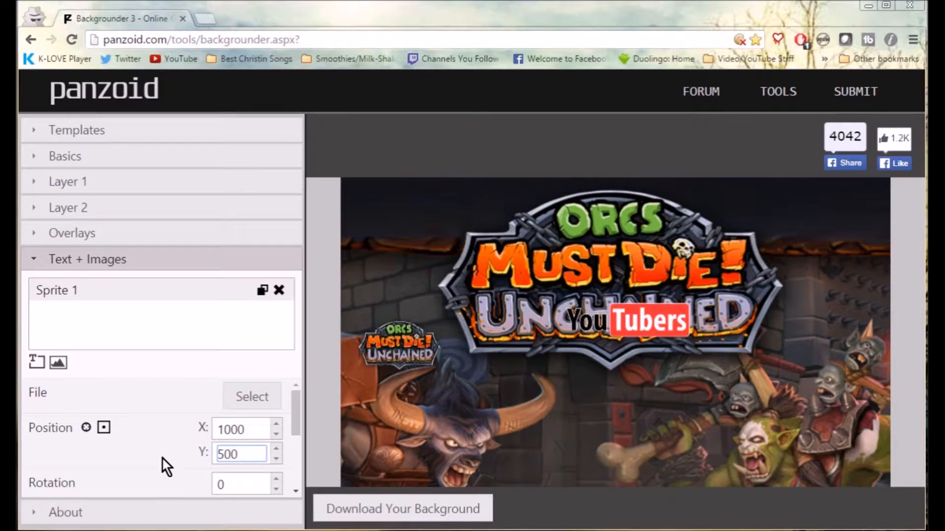
# Re-center the YouTubers logo on the canvas, and move it to the artwork's upper-right corner at about X 1608, Y 137.
pyautogui.moveTo(597, 323); pyautogui.dragTo(578, 351)
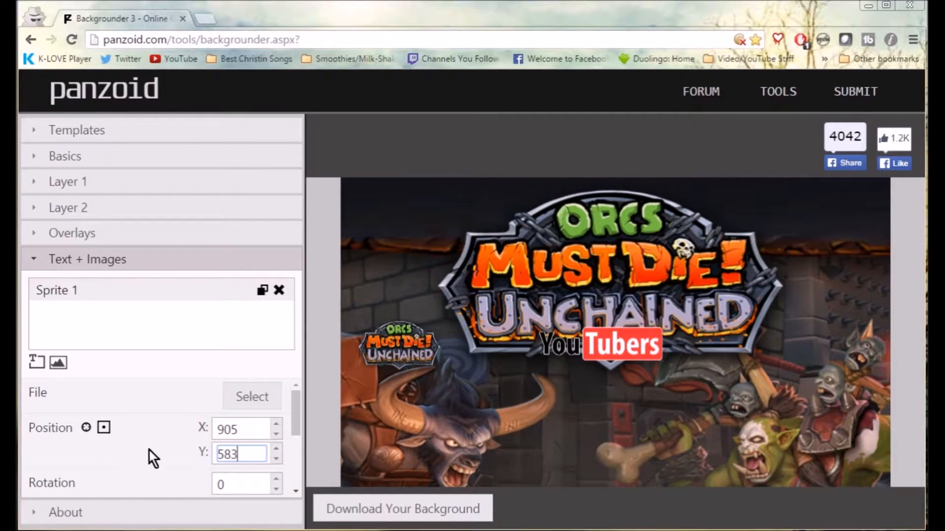
pyautogui.click(109, 433)
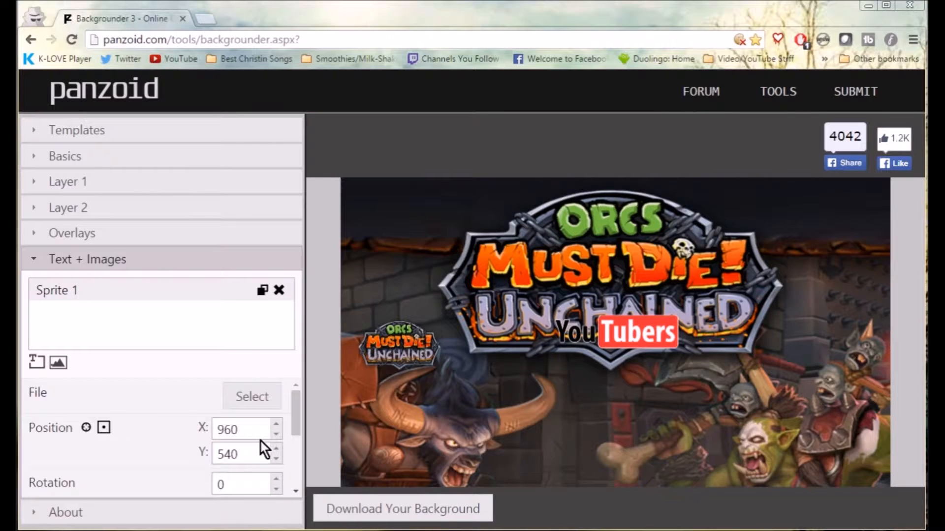
pyautogui.moveTo(597, 331); pyautogui.dragTo(796, 225)
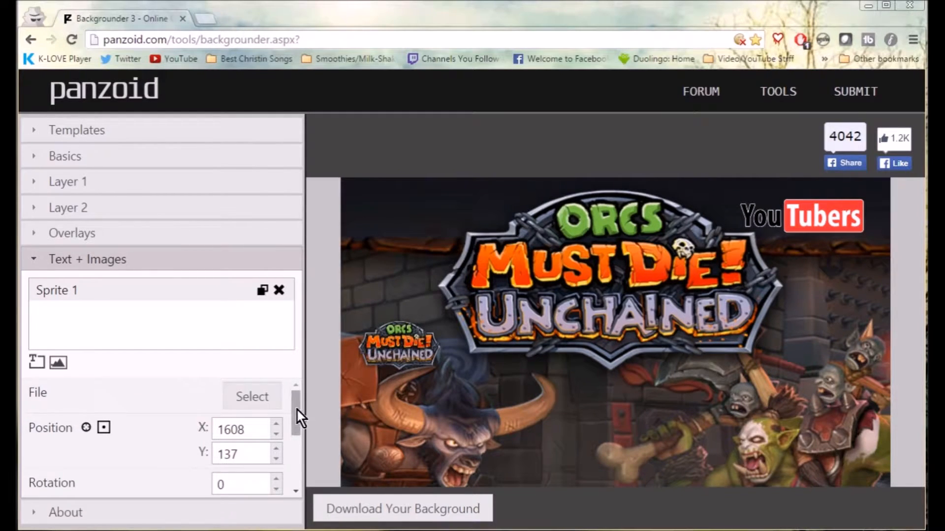
pyautogui.scroll(-2, 291, 409)
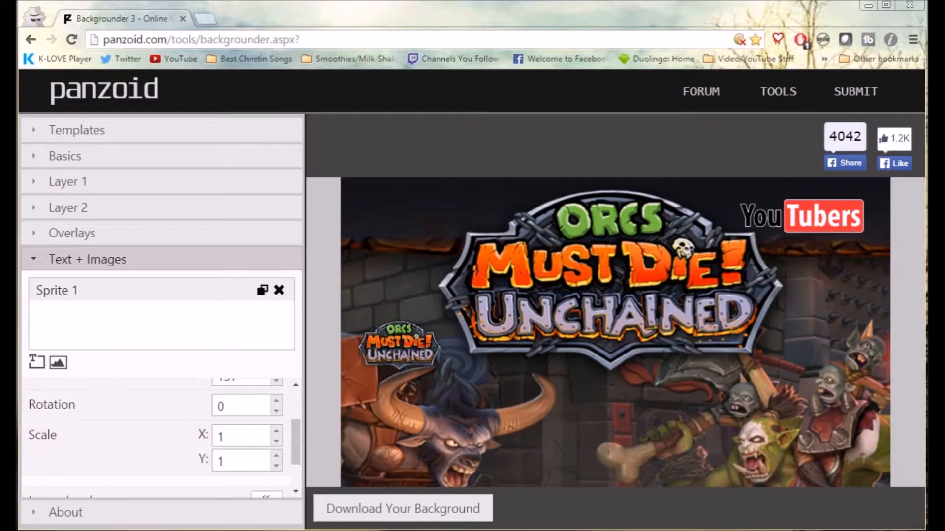
# Add a text sprite with the default panzoid text and place it just below the large title.
pyautogui.click(34, 363)
pyautogui.click(81, 312)
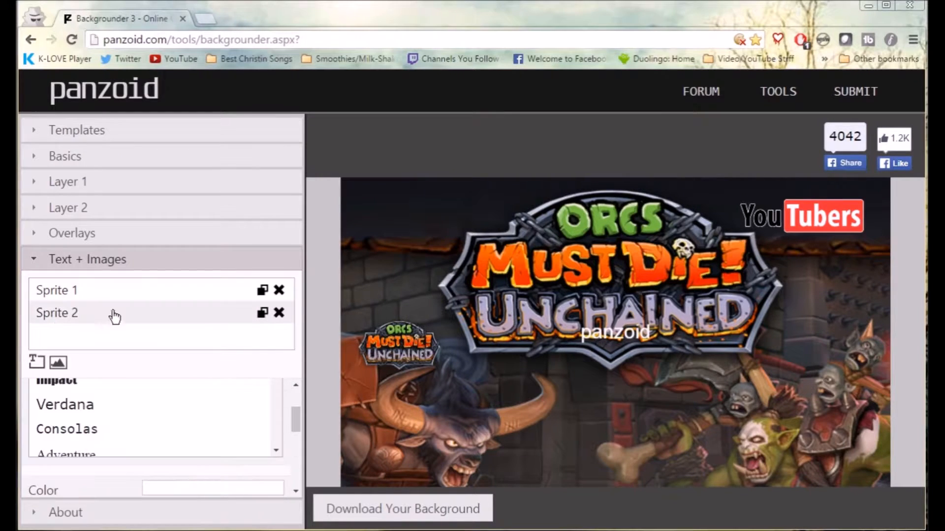
pyautogui.moveTo(576, 322); pyautogui.dragTo(588, 367)
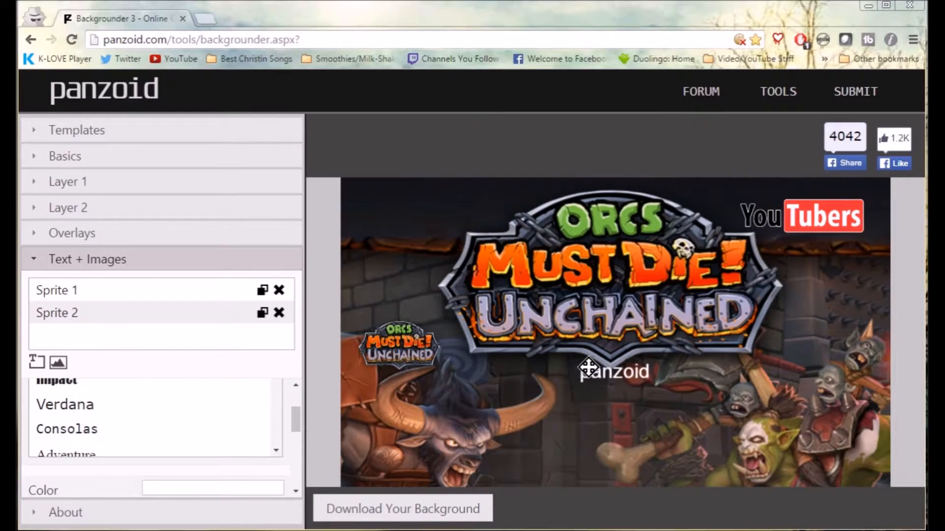
# Move the YouTubers logo down to the right of the panzoid text and turn on its image border.
pyautogui.click(78, 315)
pyautogui.scroll(-3, 155, 408)
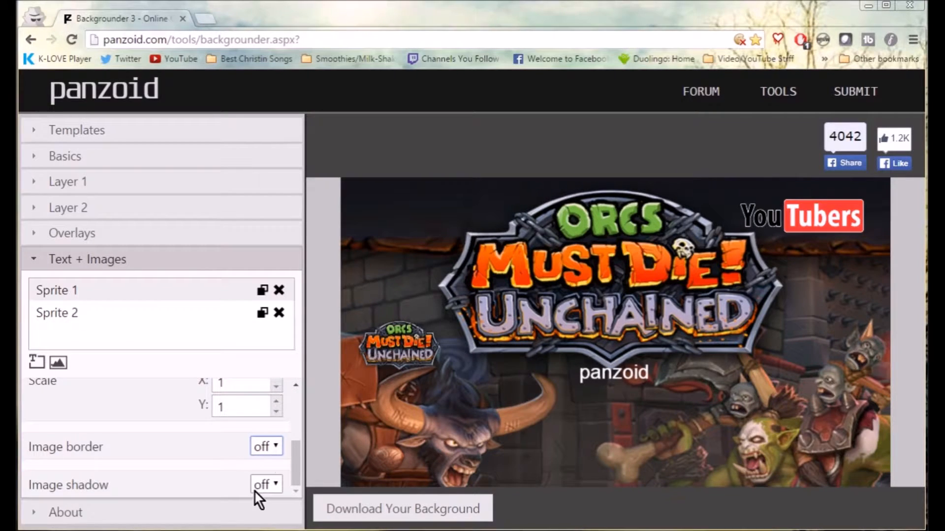
pyautogui.moveTo(802, 229); pyautogui.dragTo(782, 382)
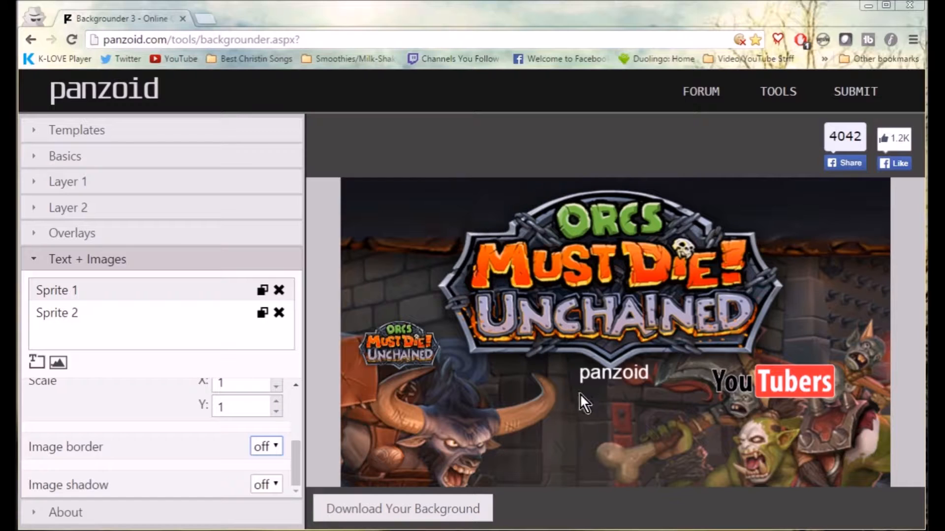
pyautogui.click(267, 483)
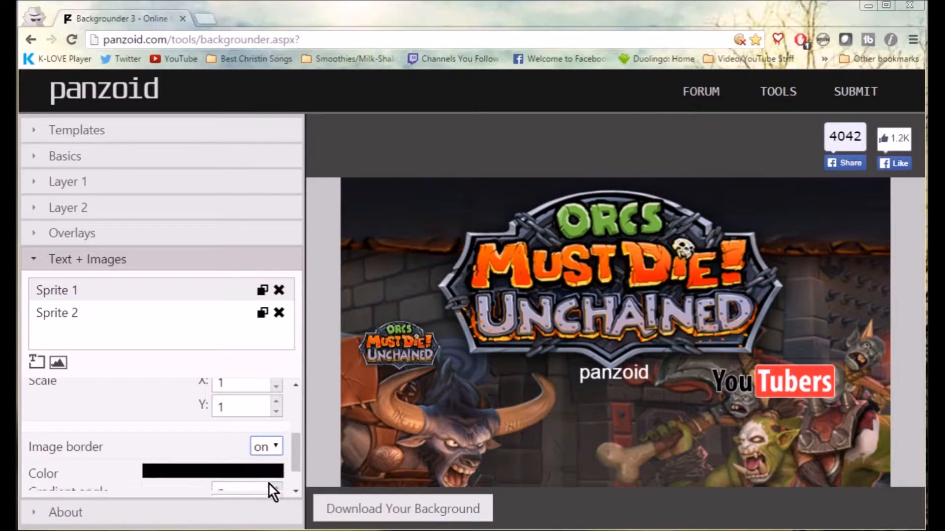
pyautogui.scroll(-2, 118, 414)
pyautogui.scroll(2, 267, 393)
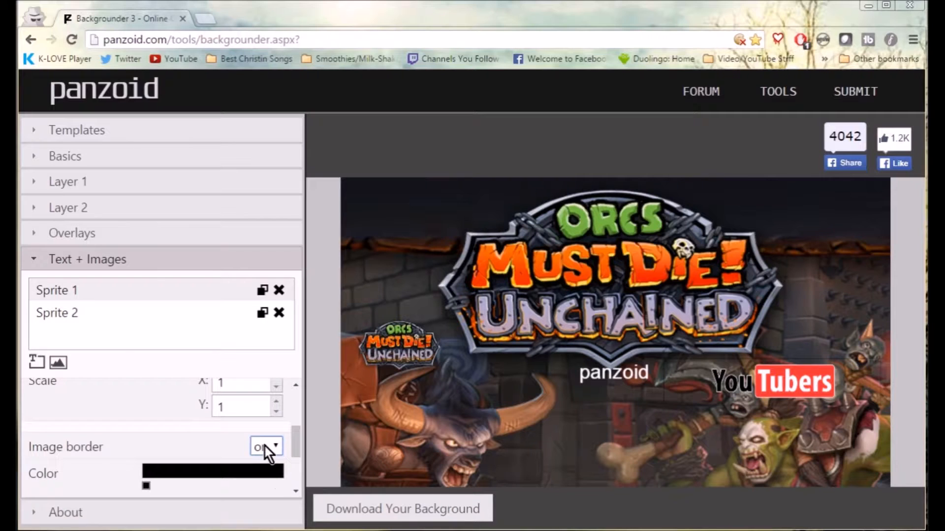
# Add four color stops along the border gradient and set the second stop to red, ff0000.
pyautogui.click(211, 471)
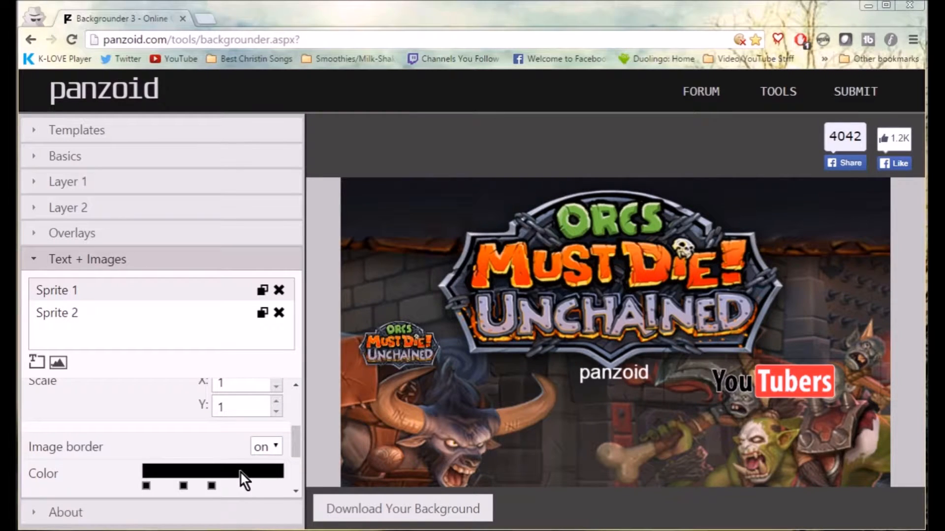
pyautogui.click(186, 486)
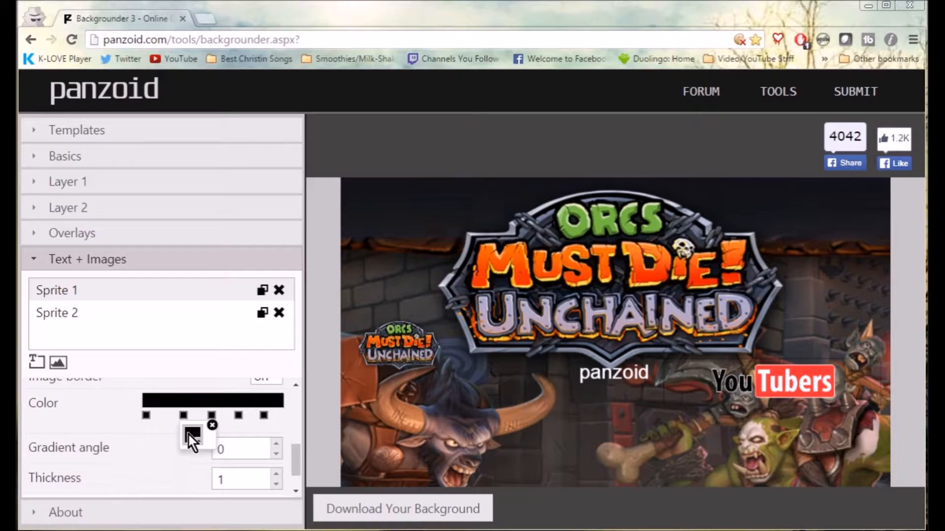
pyautogui.click(191, 433)
pyautogui.moveTo(364, 148); pyautogui.dragTo(386, 99)
pyautogui.click(474, 400)
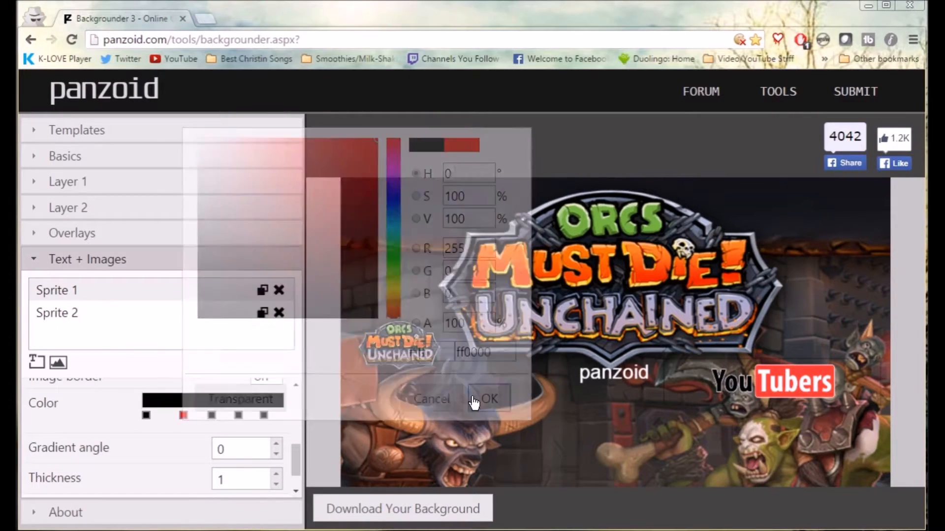
pyautogui.scroll(3, 148, 423)
pyautogui.scroll(-3, 182, 423)
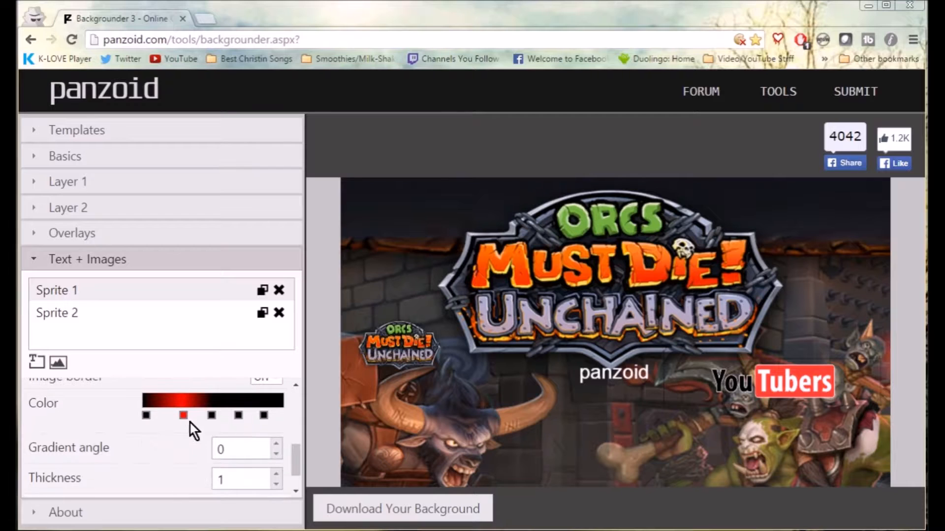
# Keep the border gradient's middle stop black and set the fourth stop to red, ff0000.
pyautogui.click(211, 415)
pyautogui.click(219, 436)
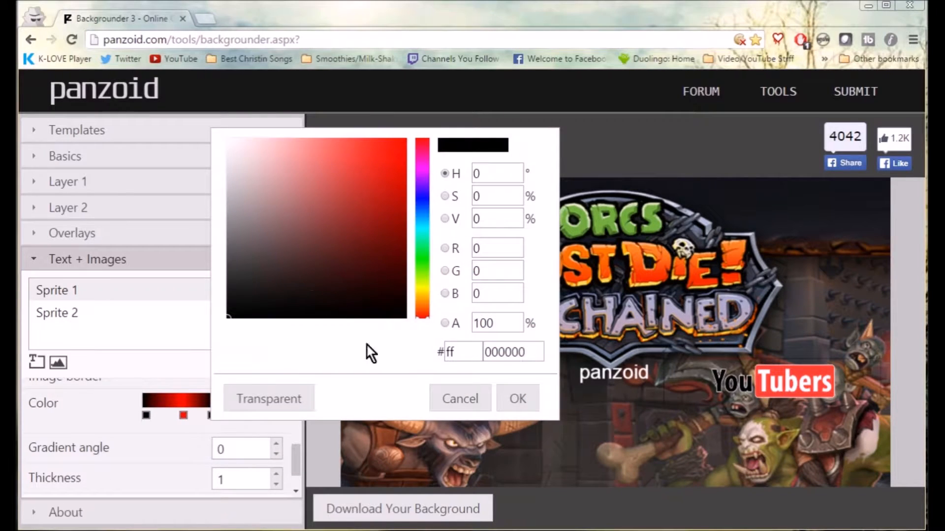
pyautogui.click(498, 409)
pyautogui.click(239, 416)
pyautogui.click(254, 436)
pyautogui.moveTo(379, 246); pyautogui.dragTo(478, 112)
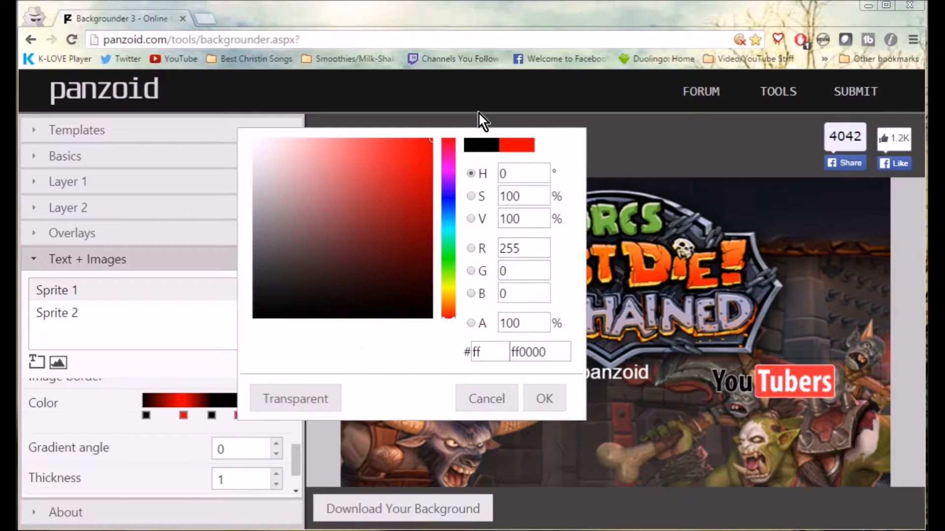
pyautogui.click(545, 399)
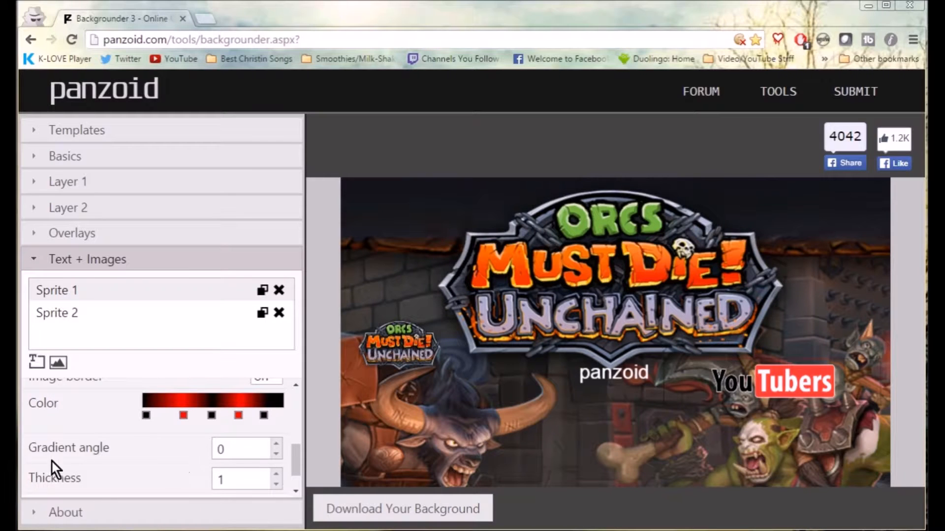
# Increase the logo's border thickness to 26 and move the logo lower, over the orcs in the artwork's lower-right area.
pyautogui.click(273, 473)
pyautogui.click(274, 473)
pyautogui.click(274, 473)
pyautogui.moveTo(273, 477); pyautogui.dragTo(327, 450)
pyautogui.moveTo(750, 402); pyautogui.dragTo(781, 432)
pyautogui.moveTo(707, 451); pyautogui.dragTo(711, 448)
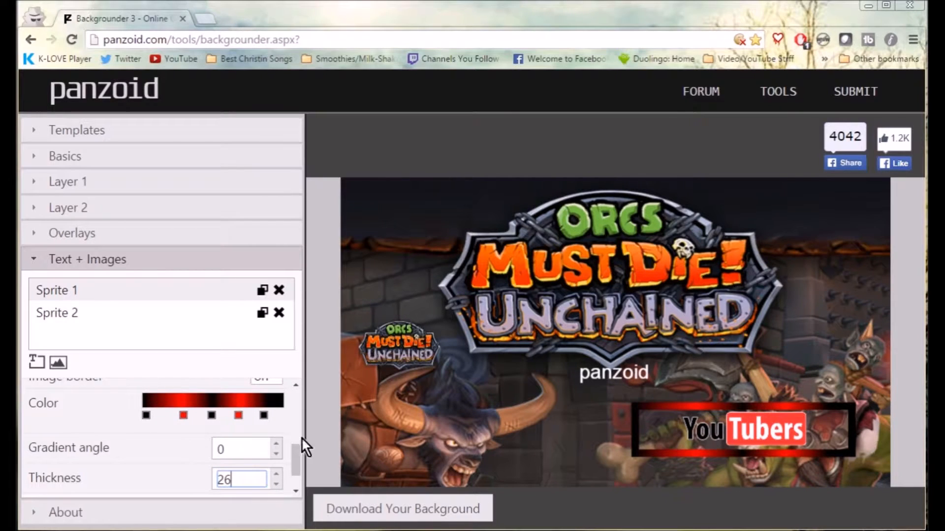
# Shift the border gradient's red stops outward and add dark red stops on both sides of the central black stop.
pyautogui.click(273, 415)
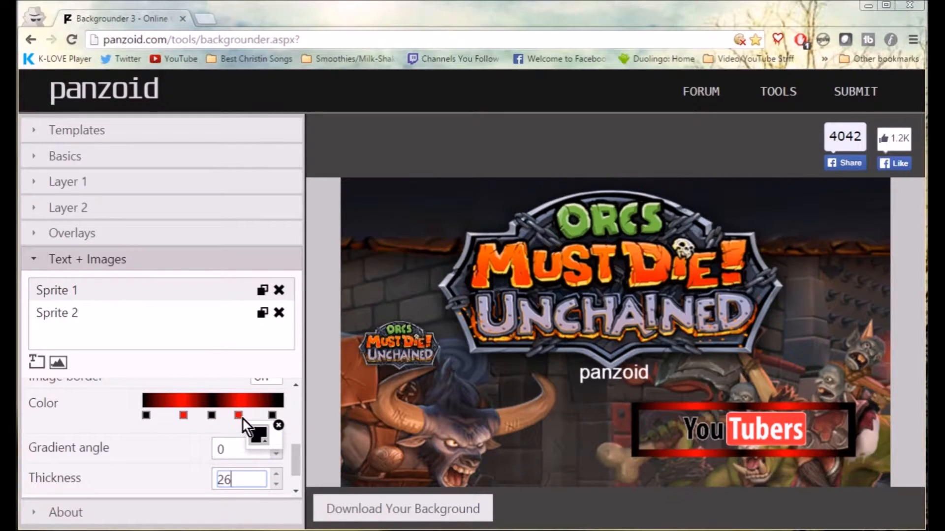
pyautogui.click(241, 416)
pyautogui.moveTo(183, 416); pyautogui.dragTo(260, 412)
pyautogui.click(265, 409)
pyautogui.moveTo(201, 415); pyautogui.dragTo(180, 415)
pyautogui.click(197, 400)
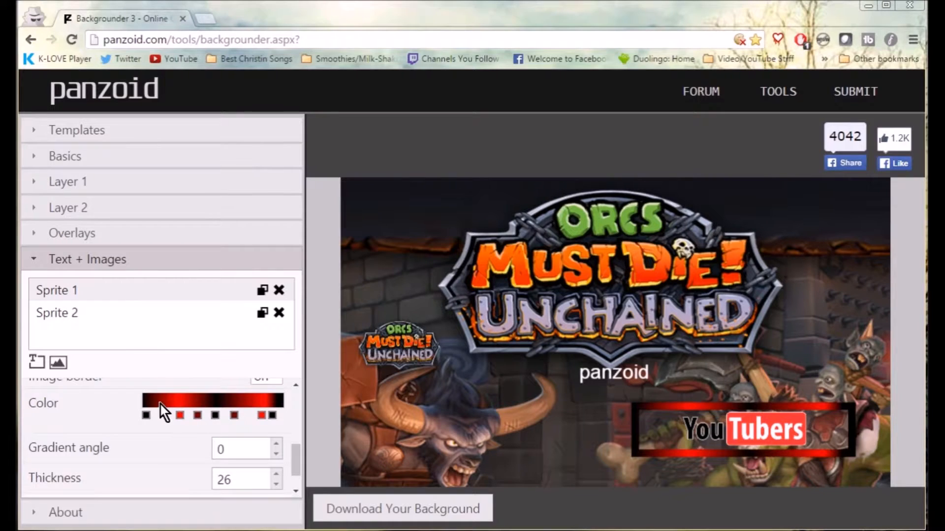
# Try a tighter border gradient by adding a dark red stop near the first red one and shifting the red and dark red stops inward.
pyautogui.moveTo(197, 416); pyautogui.dragTo(183, 417)
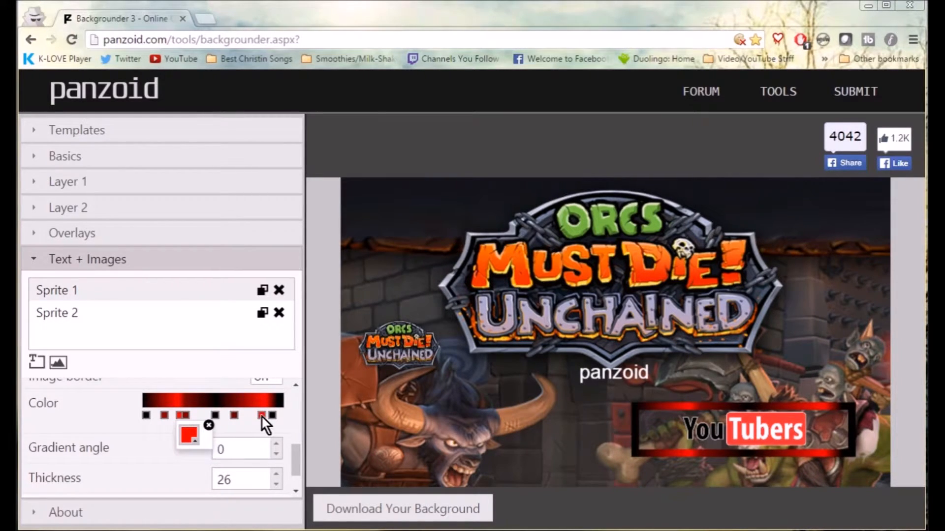
pyautogui.moveTo(261, 415); pyautogui.dragTo(234, 416)
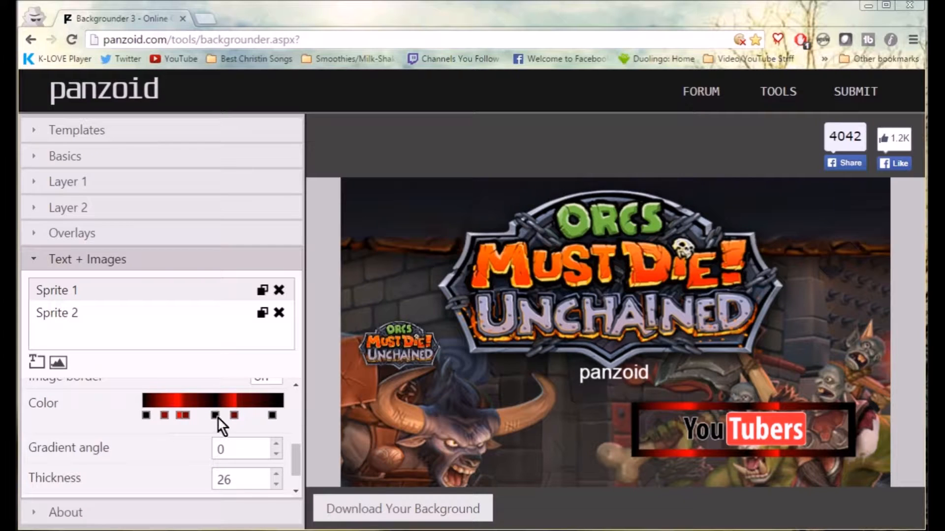
pyautogui.moveTo(231, 415); pyautogui.dragTo(222, 415)
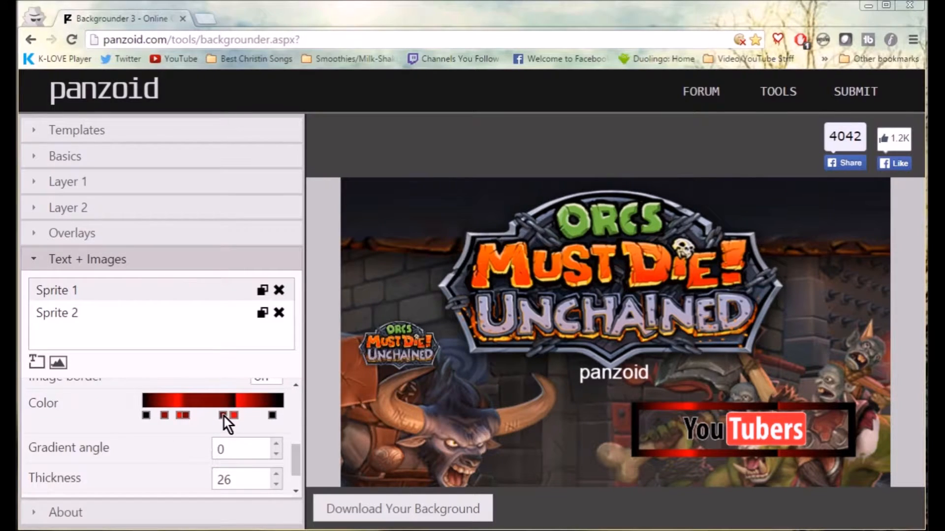
# Delete all the color stops in the second half of the border gradient.
pyautogui.click(252, 425)
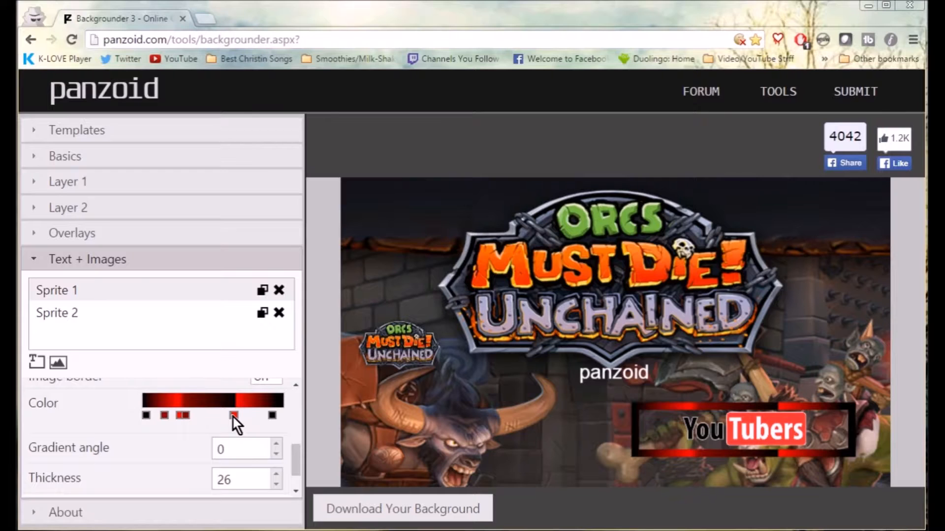
pyautogui.click(235, 416)
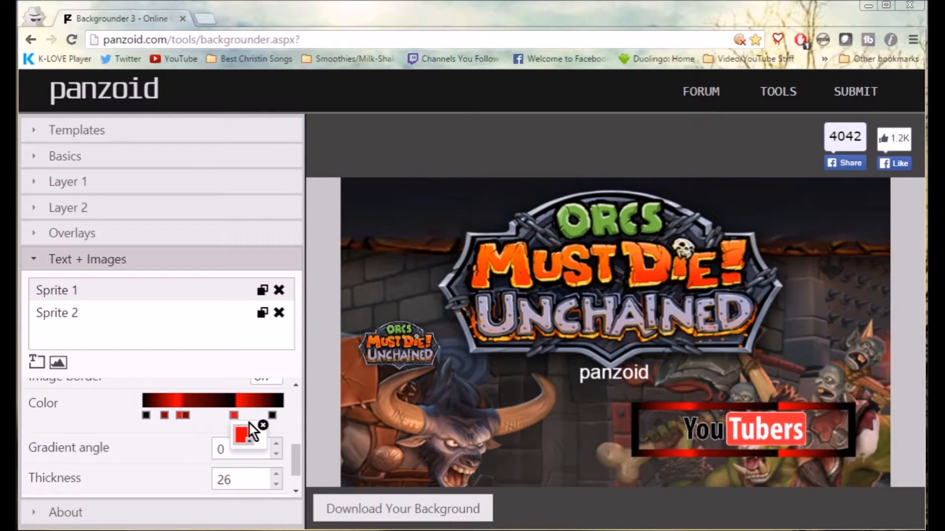
pyautogui.click(264, 425)
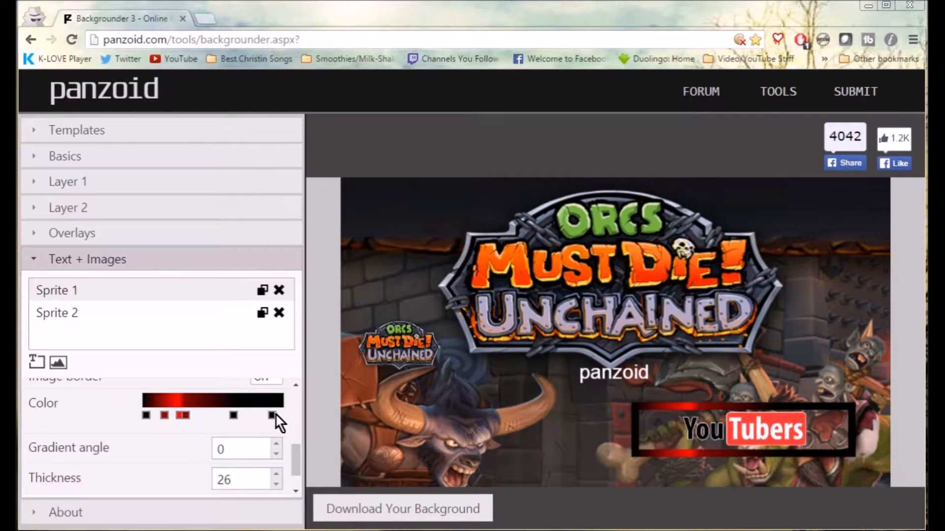
pyautogui.click(276, 414)
pyautogui.click(278, 425)
pyautogui.click(234, 416)
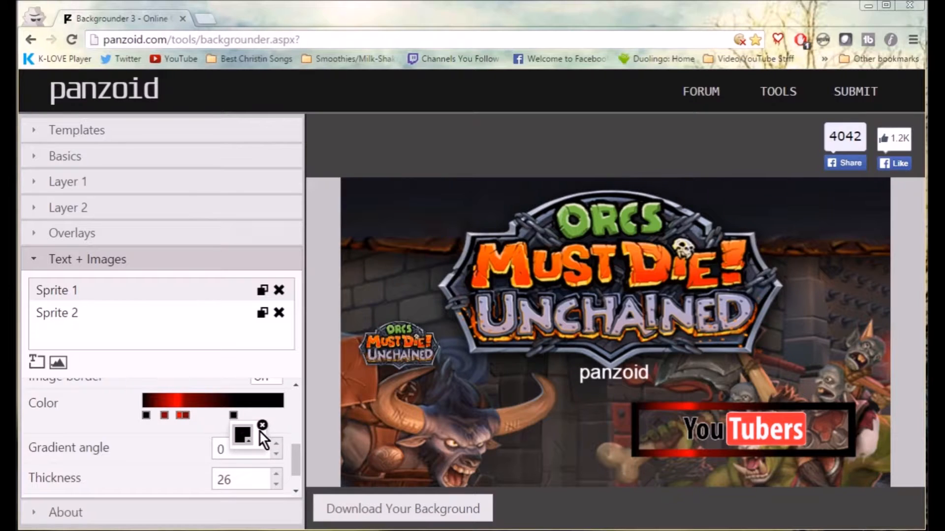
pyautogui.click(263, 424)
# Delete the border gradient's remaining dark red and black stops, keeping only the single red stop.
pyautogui.click(187, 417)
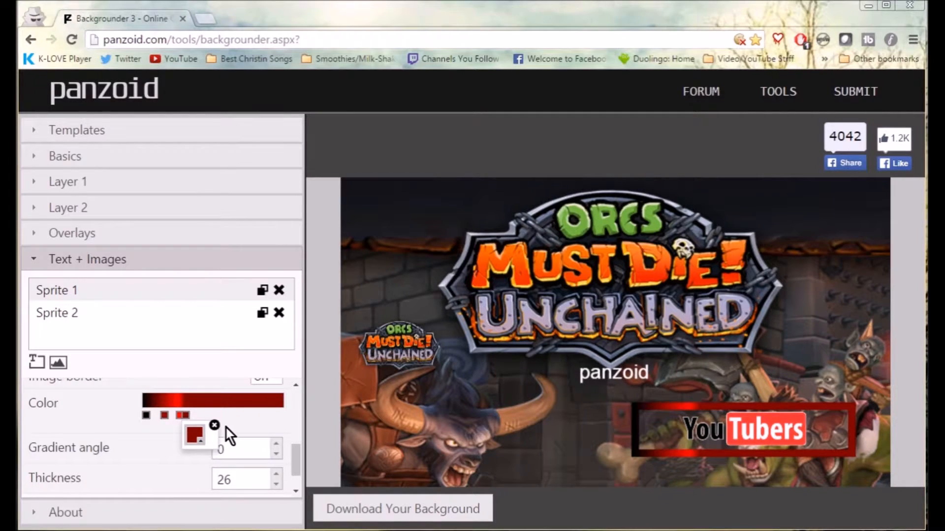
pyautogui.click(215, 426)
pyautogui.click(164, 417)
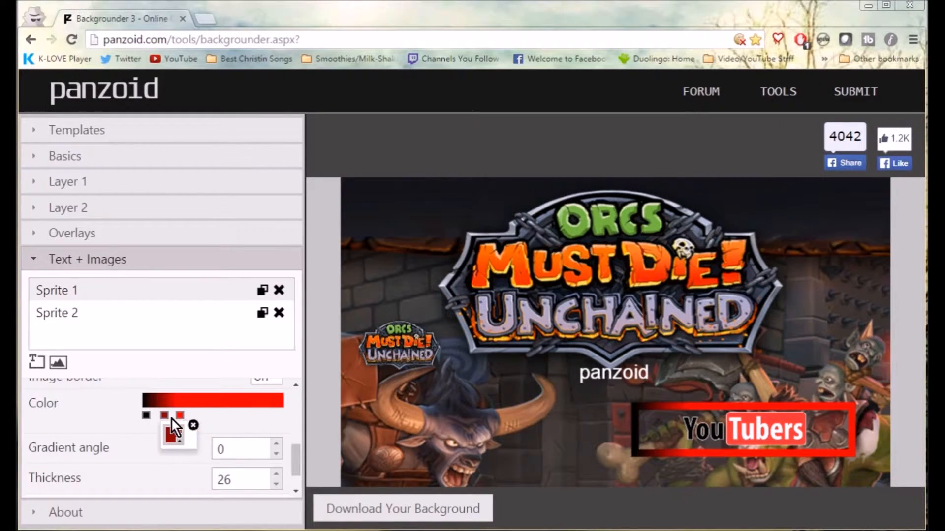
pyautogui.click(194, 424)
pyautogui.click(147, 416)
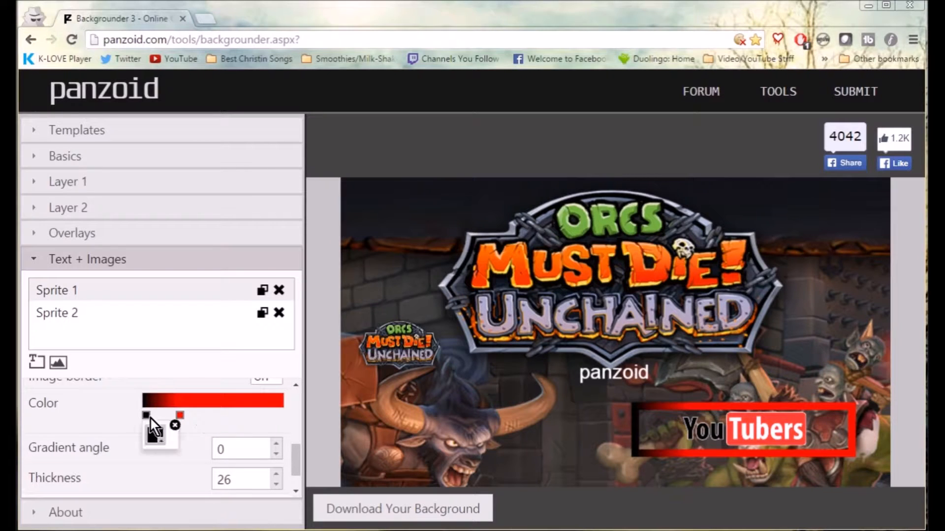
pyautogui.click(176, 424)
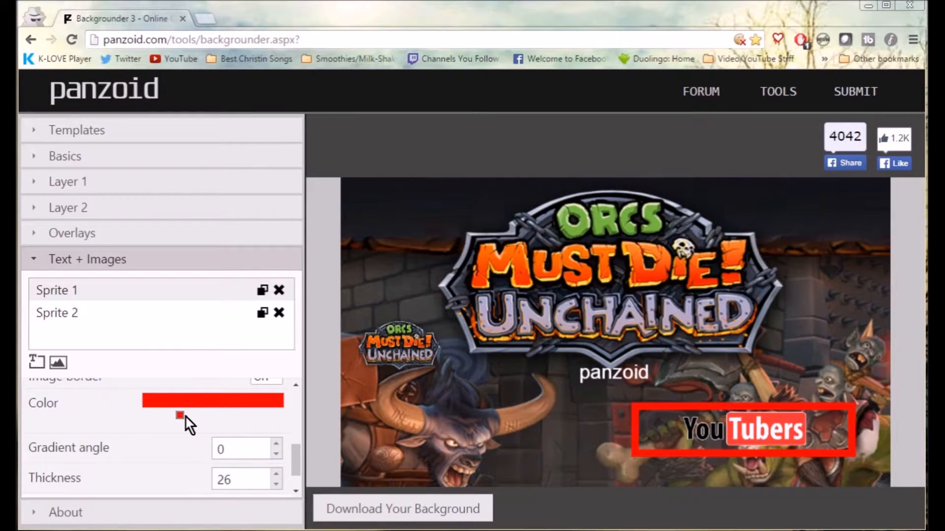
# Change the border's single color stop to white, ffffff.
pyautogui.click(179, 416)
pyautogui.click(193, 439)
pyautogui.moveTo(254, 291)
pyautogui.mouseDown()
pyautogui.moveTo(218, 172)
pyautogui.moveTo(180, 143)
pyautogui.moveTo(188, 136)
pyautogui.mouseUp()
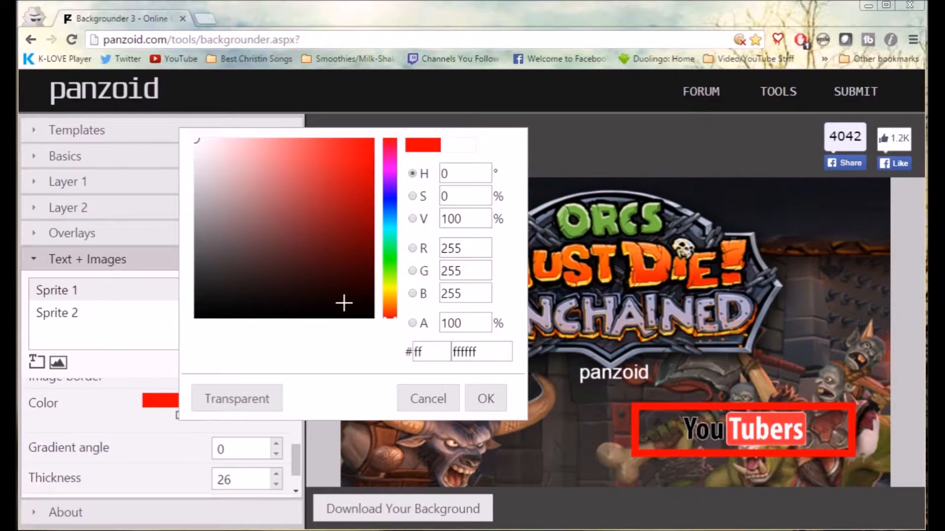
pyautogui.click(471, 397)
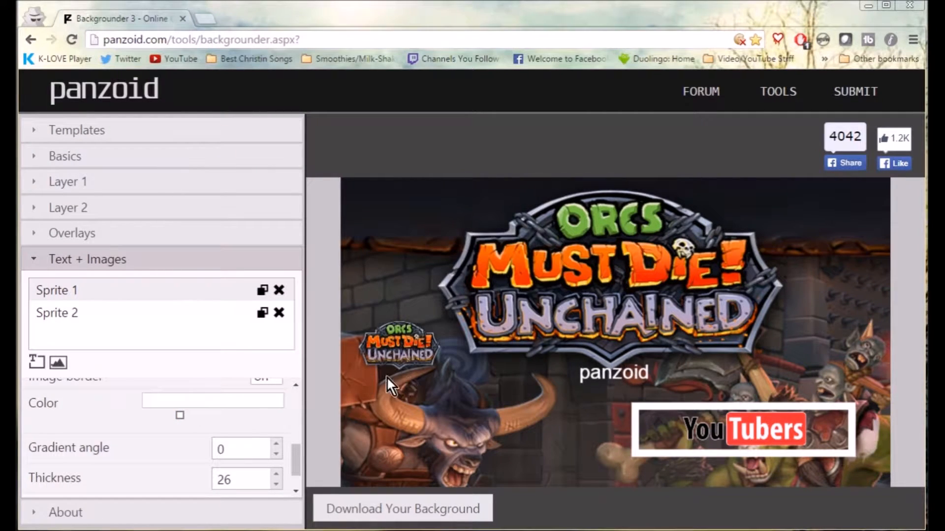
# Reduce the YouTubers logo's border thickness to 7.
pyautogui.scroll(-1, 176, 412)
pyautogui.click(275, 449)
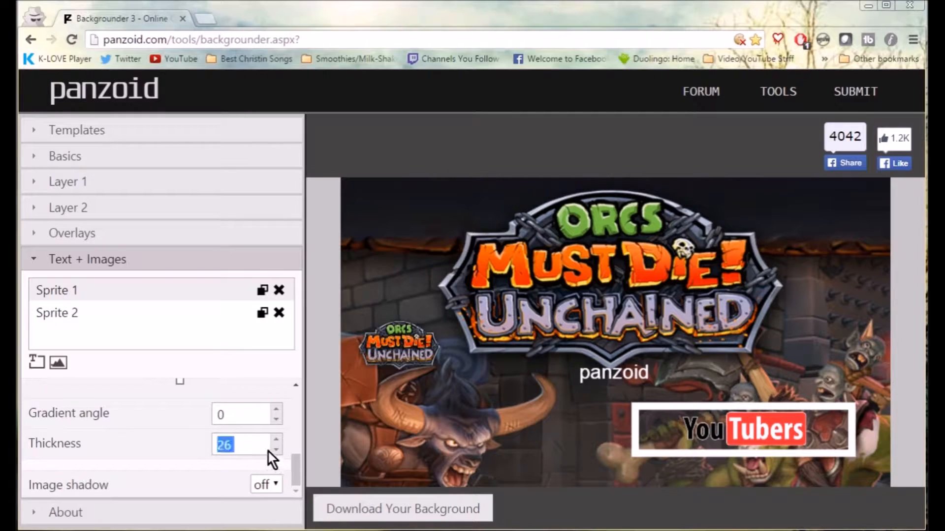
pyautogui.scroll(-17, 282, 449)
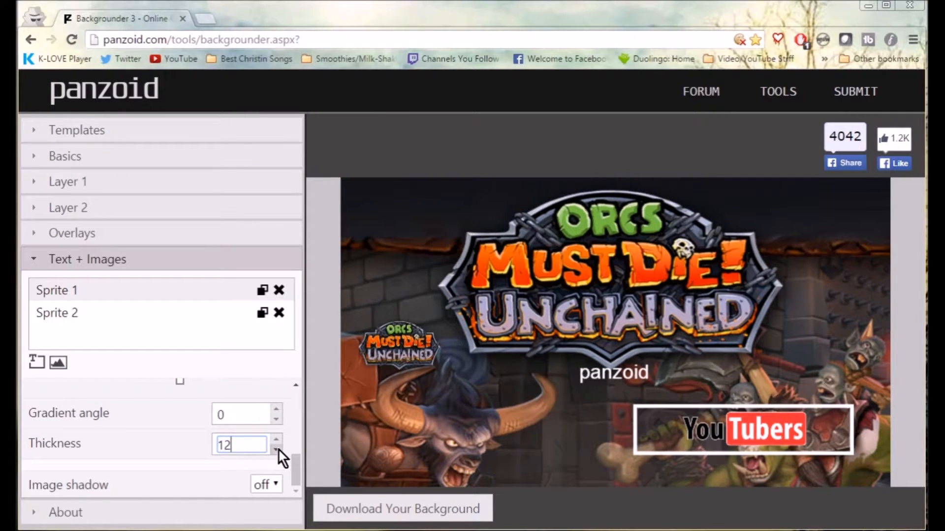
pyautogui.scroll(-4, 272, 450)
pyautogui.click(276, 438)
pyautogui.click(276, 438)
pyautogui.click(276, 438)
# Turn on the image shadow for the YouTubers logo and set its color to red, ff0000.
pyautogui.click(249, 478)
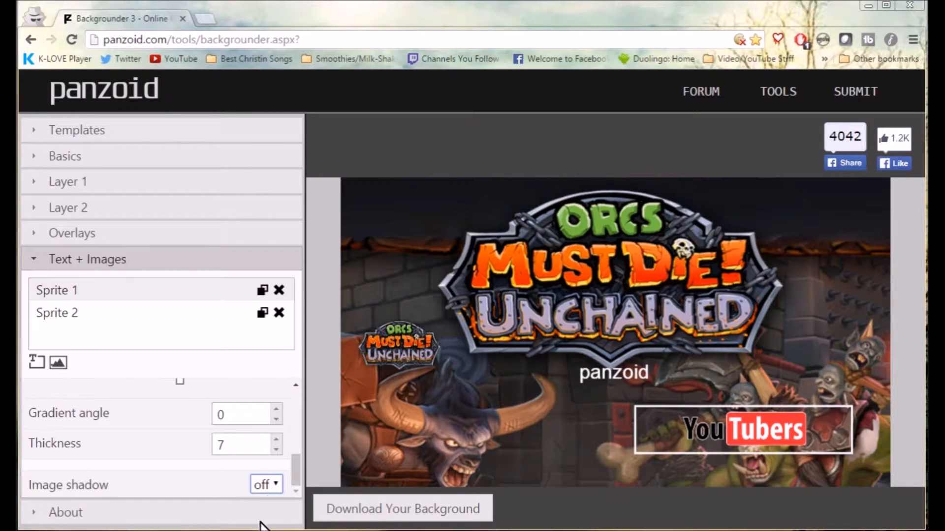
pyautogui.click(242, 516)
pyautogui.moveTo(293, 448); pyautogui.dragTo(293, 465)
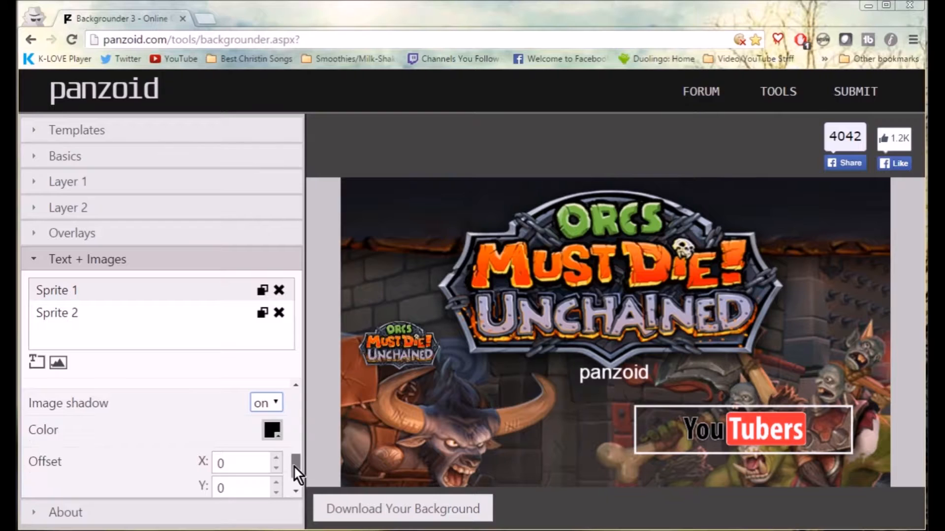
pyautogui.click(270, 436)
pyautogui.moveTo(338, 264)
pyautogui.mouseDown()
pyautogui.moveTo(430, 211)
pyautogui.moveTo(461, 156)
pyautogui.mouseUp()
pyautogui.click(562, 432)
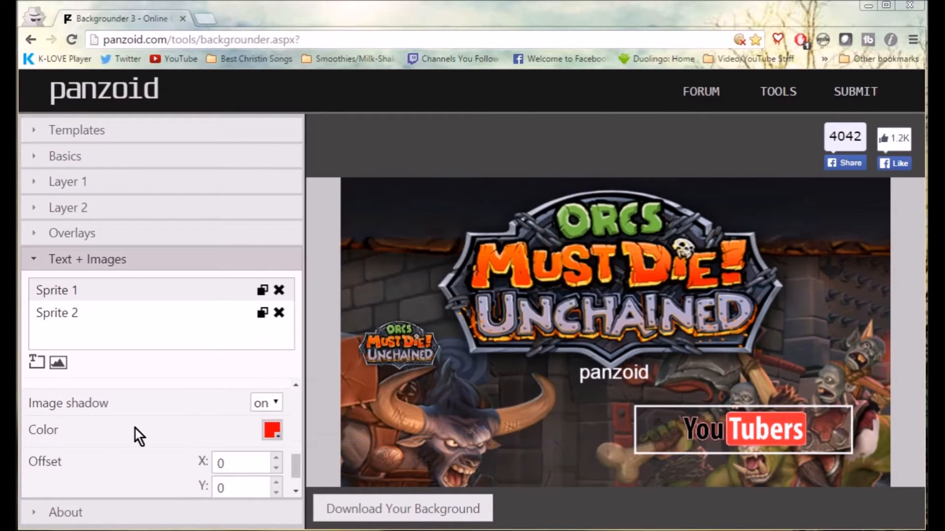
# Test the shadow's X offset, return it to 0, and raise the shadow blur to 86.
pyautogui.scroll(-1, 114, 427)
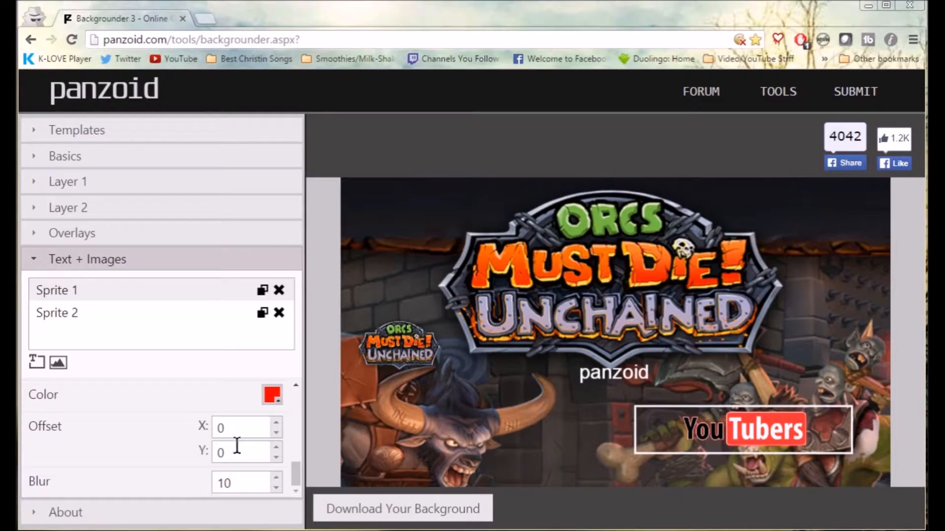
pyautogui.click(276, 422)
pyautogui.click(276, 422)
pyautogui.click(276, 433)
pyautogui.click(276, 433)
pyautogui.click(274, 476)
pyautogui.moveTo(274, 476); pyautogui.dragTo(274, 477)
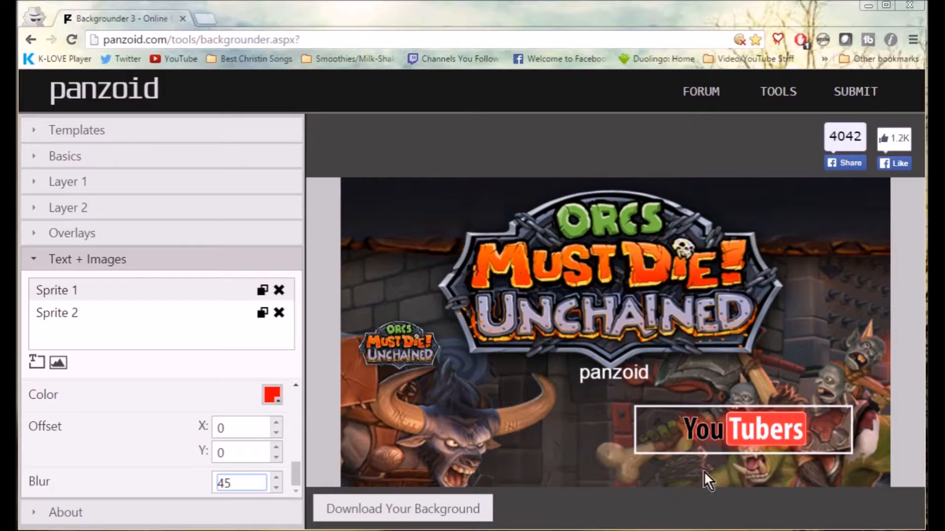
pyautogui.click(276, 480)
pyautogui.moveTo(276, 482); pyautogui.dragTo(276, 482)
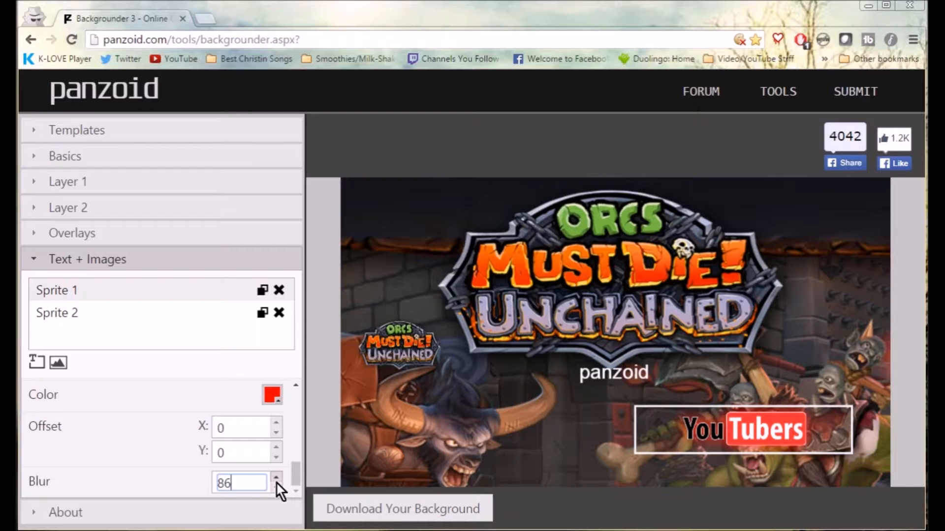
# Change the logo's shadow color to bright green and move the logo across the artwork to the green orc.
pyautogui.click(271, 395)
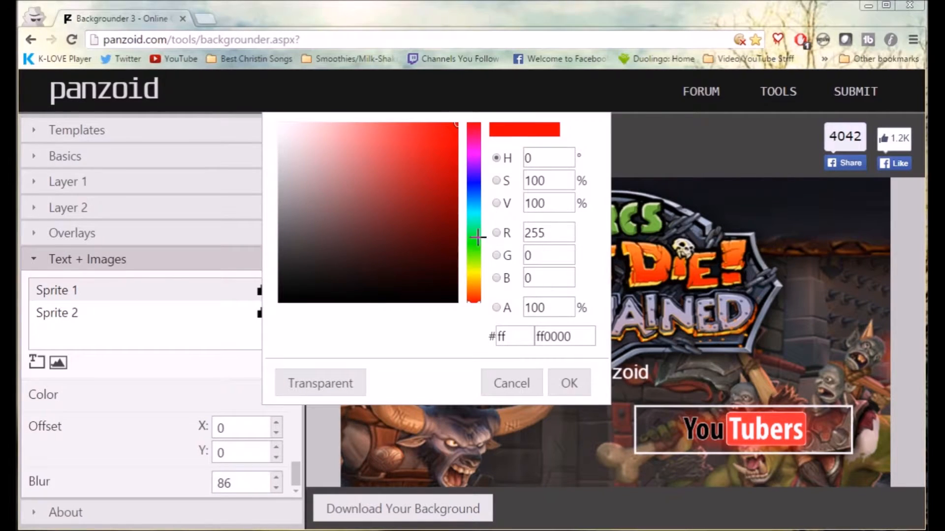
pyautogui.click(473, 255)
pyautogui.click(573, 388)
pyautogui.moveTo(787, 436); pyautogui.dragTo(564, 446)
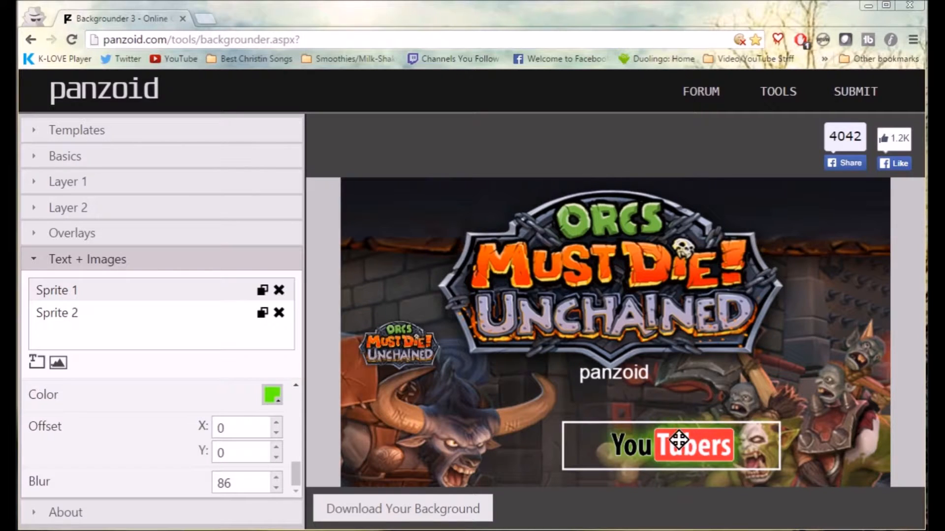
pyautogui.moveTo(658, 443); pyautogui.dragTo(678, 440)
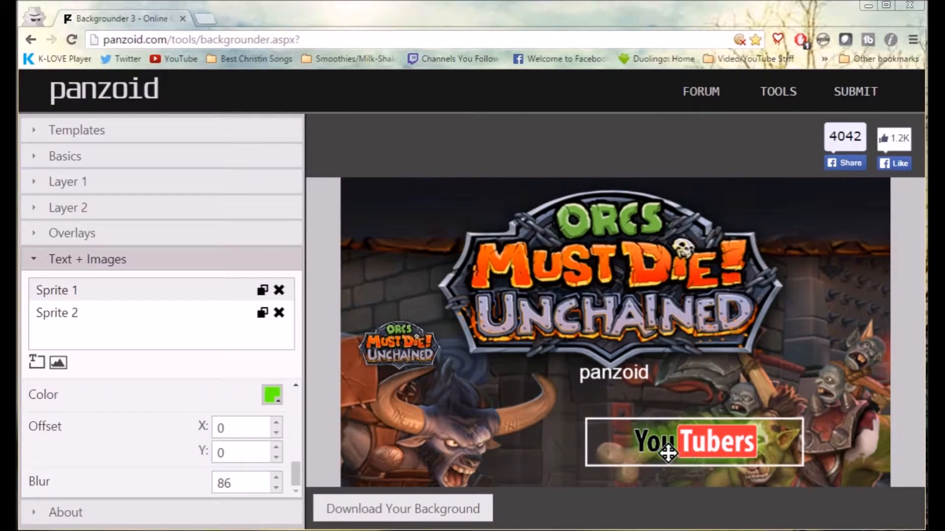
# Turn off the YouTubers logo's image border and move the logo back over the orcs.
pyautogui.scroll(1, 228, 441)
pyautogui.scroll(5, 236, 443)
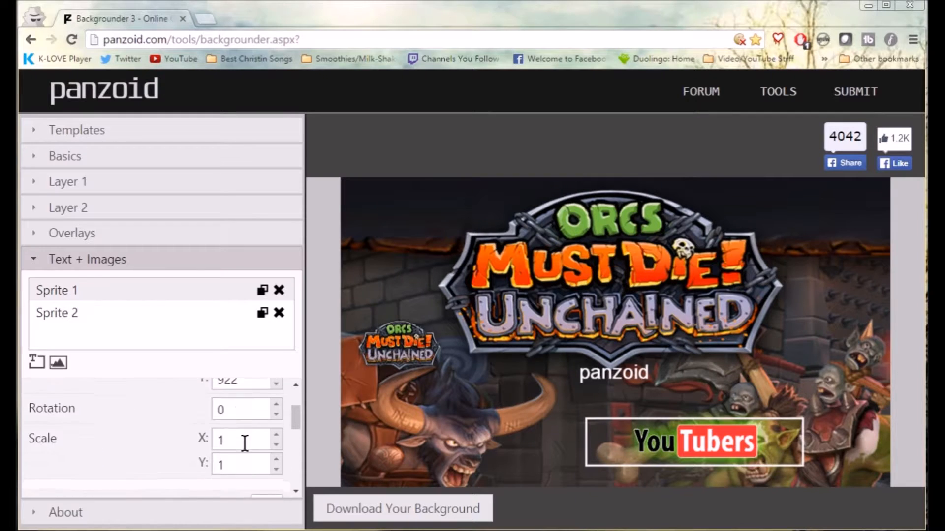
pyautogui.scroll(-2, 252, 450)
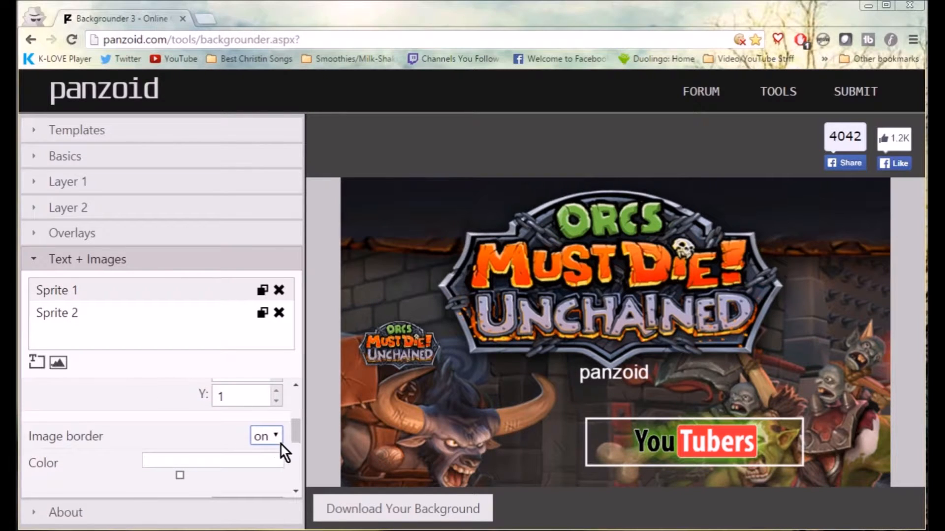
pyautogui.click(279, 443)
pyautogui.click(275, 451)
pyautogui.moveTo(681, 443); pyautogui.dragTo(763, 426)
# Try a shadow blur of 1000 and move the YouTubers logo just below the panzoid text.
pyautogui.scroll(-2, 201, 427)
pyautogui.click(256, 487)
pyautogui.write('100')
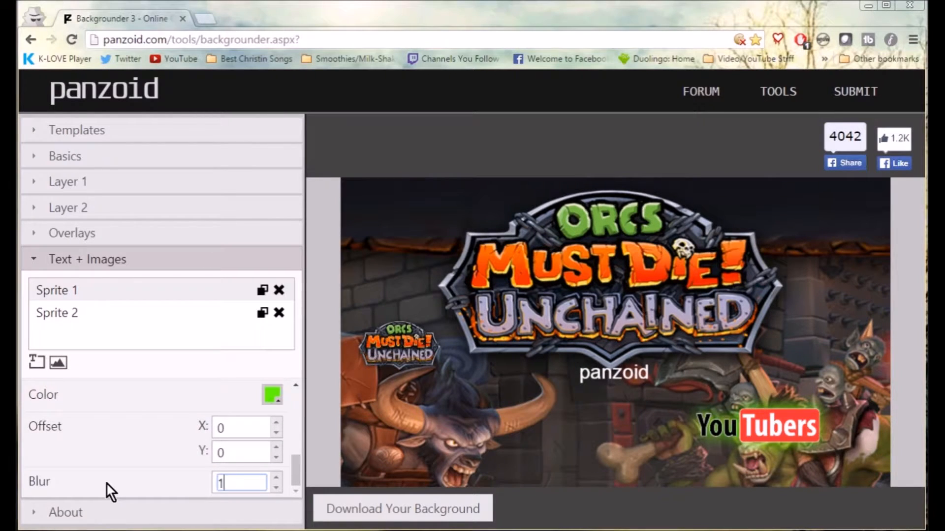
pyautogui.press('BackSpace')
pyautogui.press('BackSpace')
pyautogui.write('000')
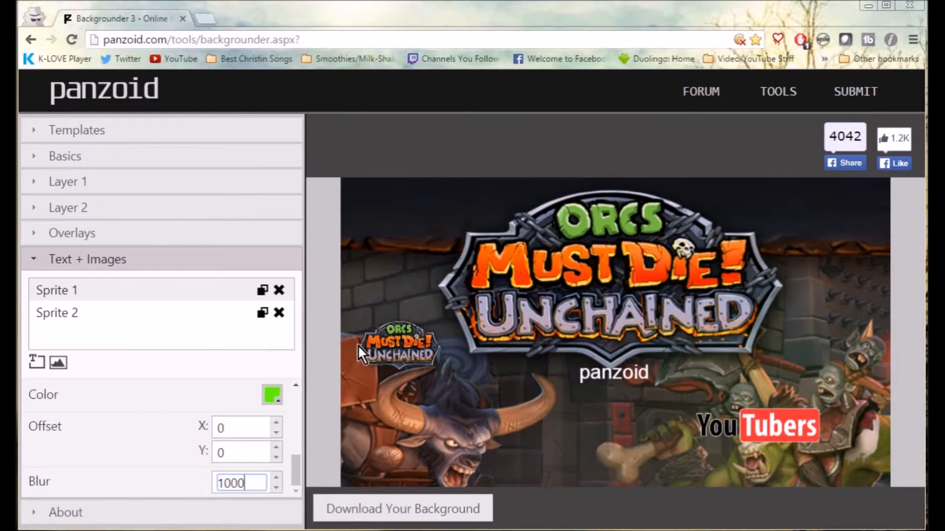
pyautogui.moveTo(777, 424); pyautogui.dragTo(667, 379)
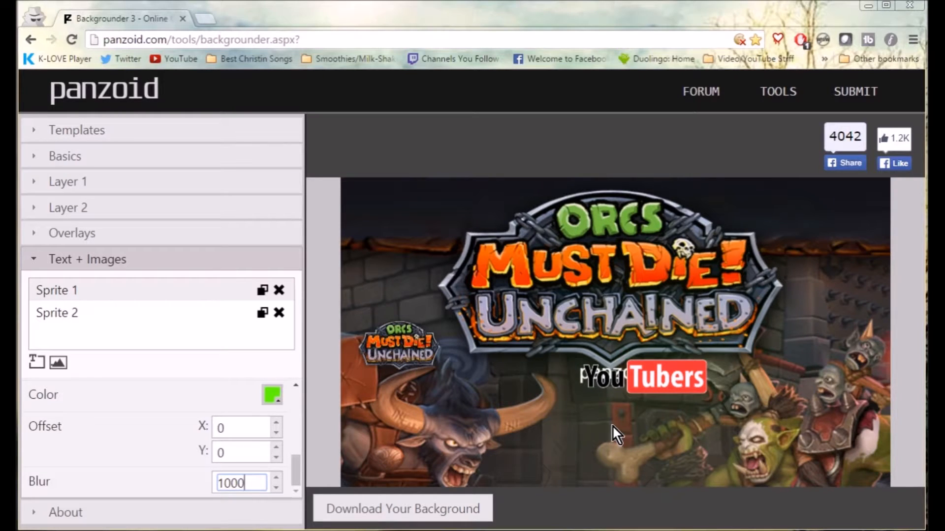
pyautogui.moveTo(627, 375); pyautogui.dragTo(642, 391)
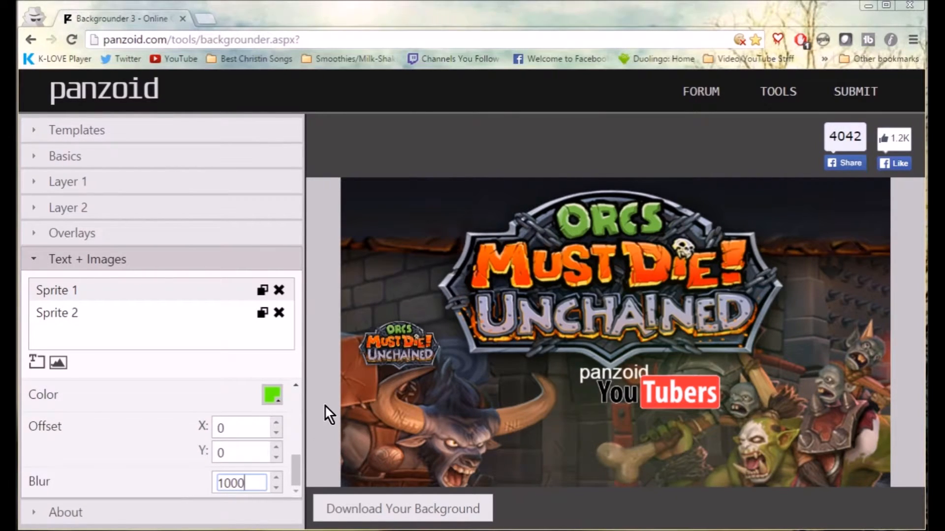
# Set the logo's shadow blur to 50 and move the logo above the green orc's head.
pyautogui.press('BackSpace')
pyautogui.press('BackSpace')
pyautogui.press('BackSpace')
pyautogui.press('BackSpace')
pyautogui.write('10')
pyautogui.press('BackSpace')
pyautogui.press('BackSpace')
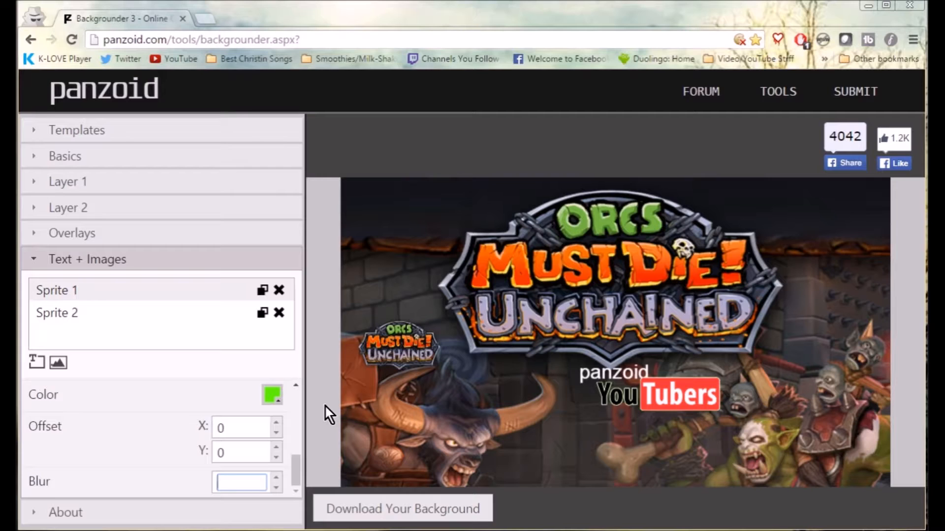
pyautogui.write('50')
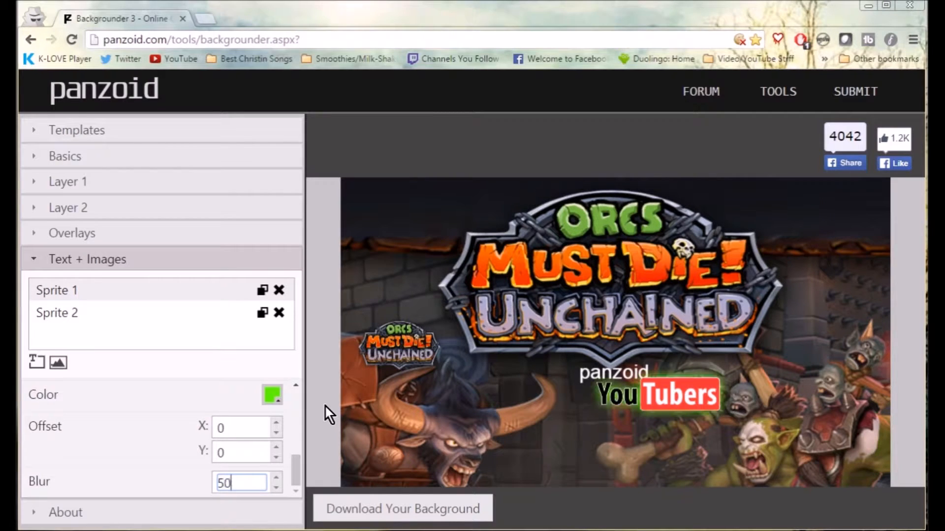
pyautogui.moveTo(648, 389); pyautogui.dragTo(753, 387)
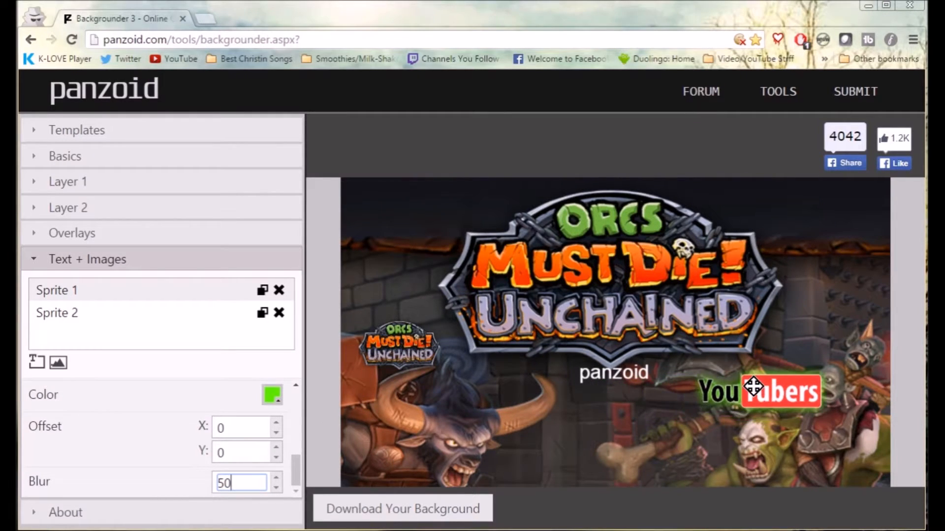
# Select the panzoid text sprite and move it beside the bull's horn, away from the YouTubers logo.
pyautogui.click(88, 314)
pyautogui.moveTo(595, 372); pyautogui.dragTo(507, 404)
pyautogui.click(86, 294)
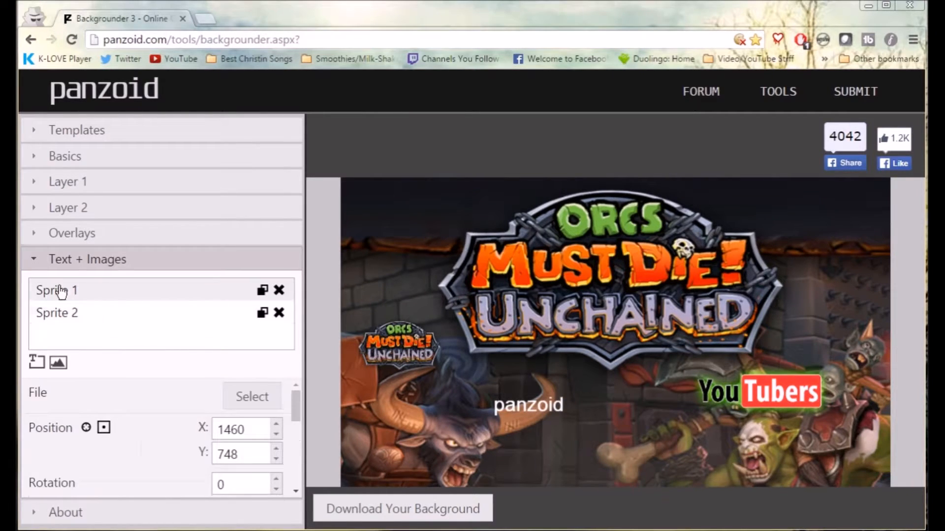
pyautogui.click(93, 313)
pyautogui.click(80, 294)
pyautogui.click(75, 315)
# Duplicate the YouTubers logo sprite and place the copy above the original, overlapping the end of the large Unchained title.
pyautogui.click(145, 298)
pyautogui.click(262, 290)
pyautogui.moveTo(816, 407); pyautogui.dragTo(787, 322)
pyautogui.click(120, 312)
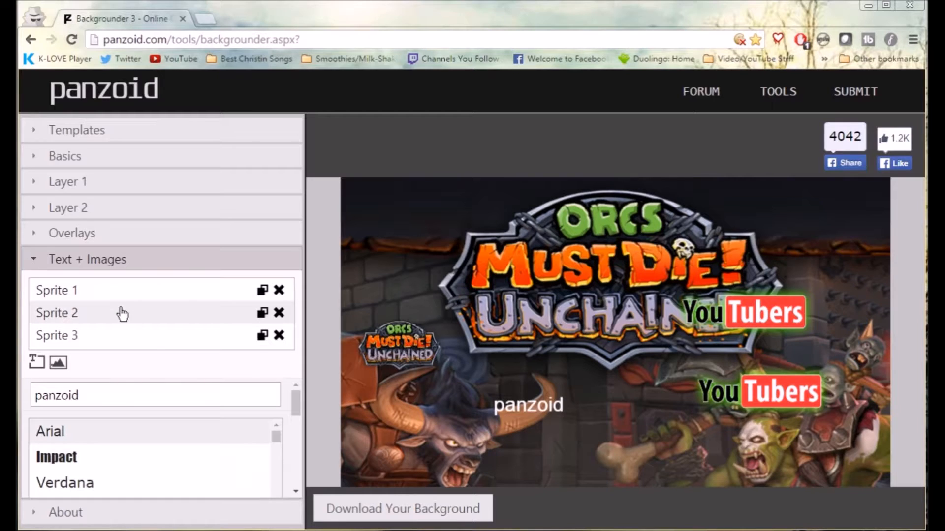
# Move the panzoid text just below the large Unchained title logo and change its wording to "Thumbnail".
pyautogui.moveTo(541, 400); pyautogui.dragTo(620, 389)
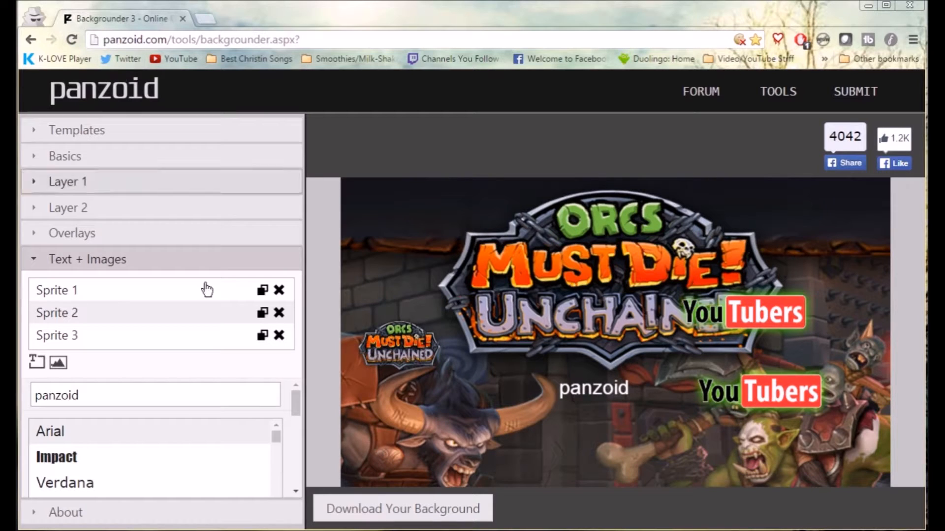
pyautogui.click(108, 394)
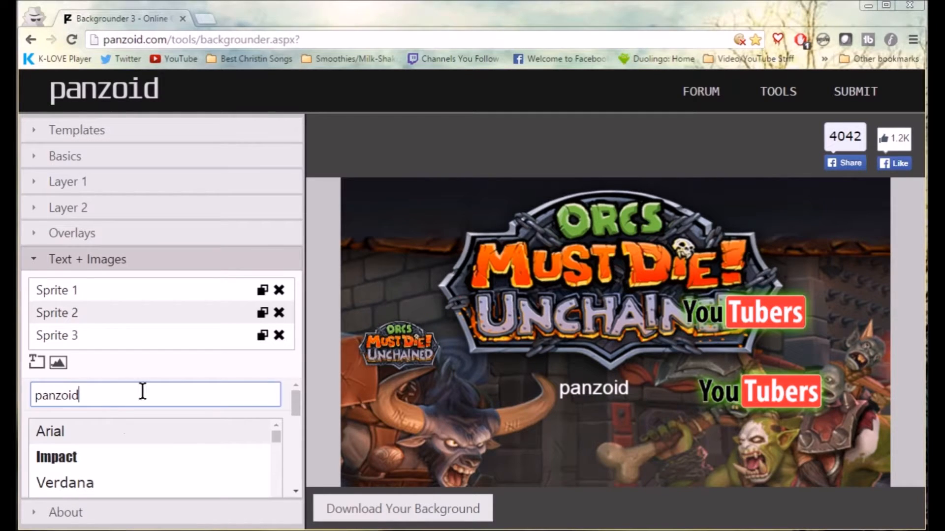
pyautogui.doubleClick(82, 389)
pyautogui.press('BackSpace')
pyautogui.write('Thumbnail')
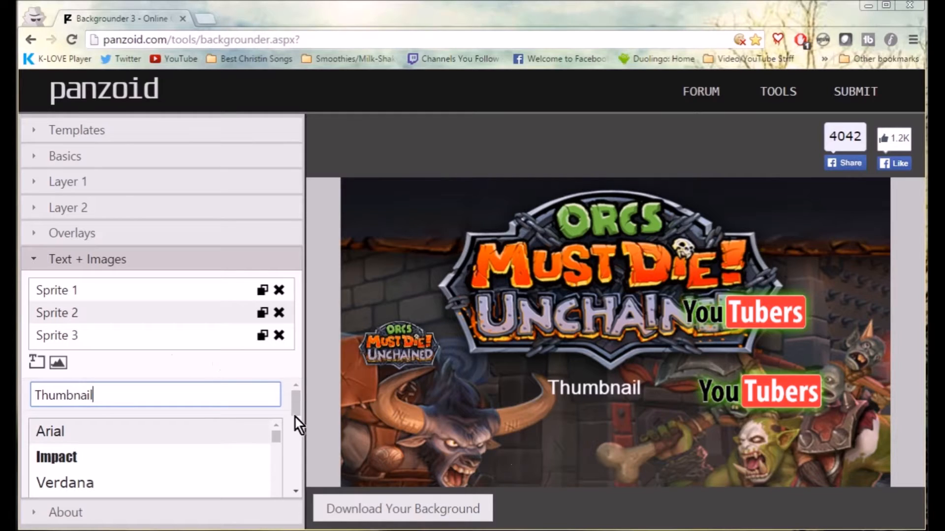
# Try the Impact, Almonte Snow and a thin handwritten font on the Thumbnail text.
pyautogui.moveTo(298, 400); pyautogui.dragTo(296, 415)
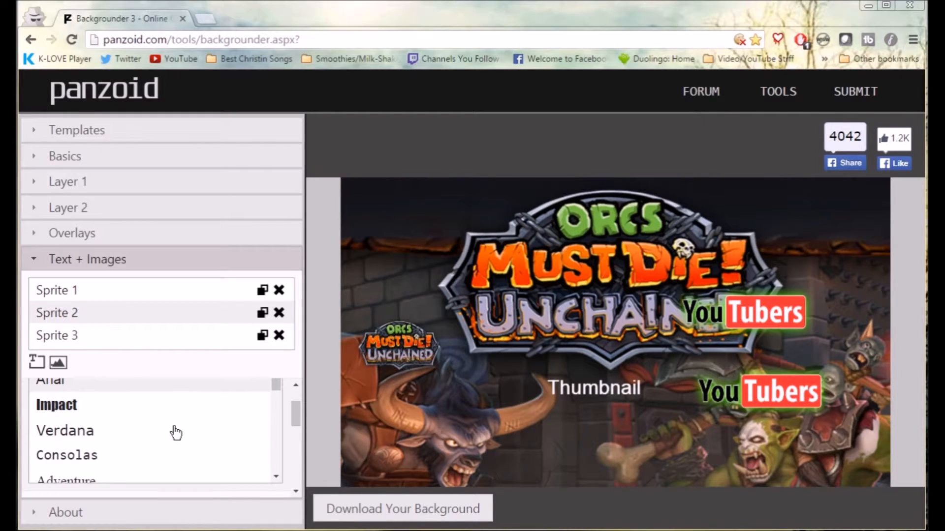
pyautogui.click(104, 411)
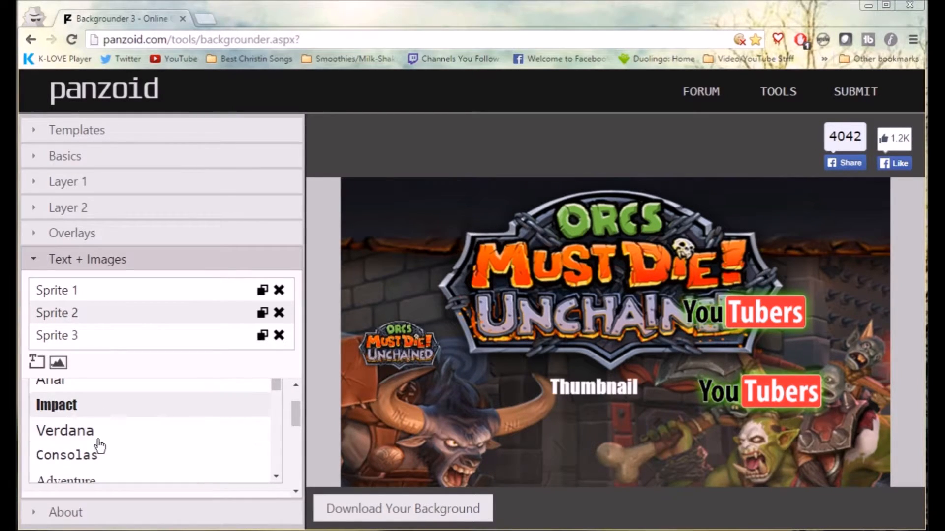
pyautogui.scroll(-1, 91, 443)
pyautogui.click(88, 416)
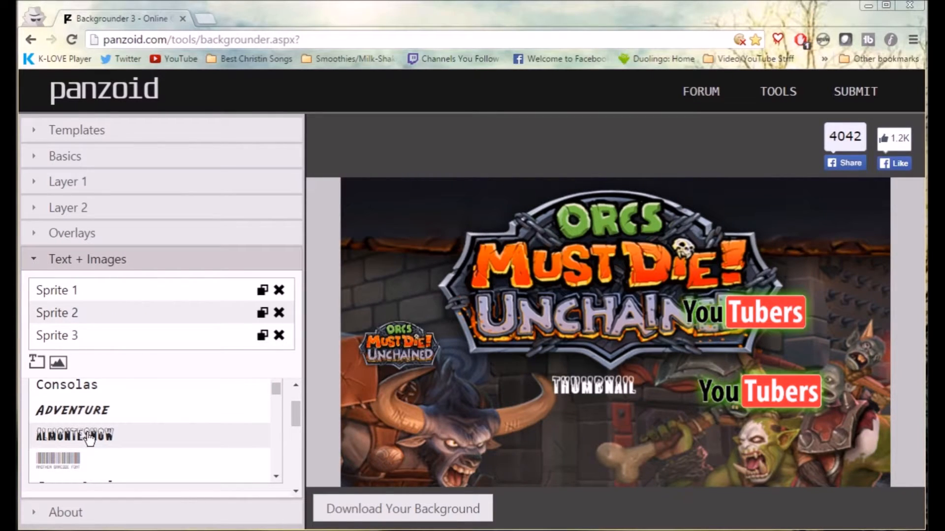
pyautogui.moveTo(291, 406); pyautogui.dragTo(291, 416)
pyautogui.scroll(-10, 239, 412)
pyautogui.scroll(2, 238, 411)
pyautogui.click(109, 395)
pyautogui.scroll(-3, 140, 412)
pyautogui.scroll(3, 91, 421)
pyautogui.scroll(3, 92, 416)
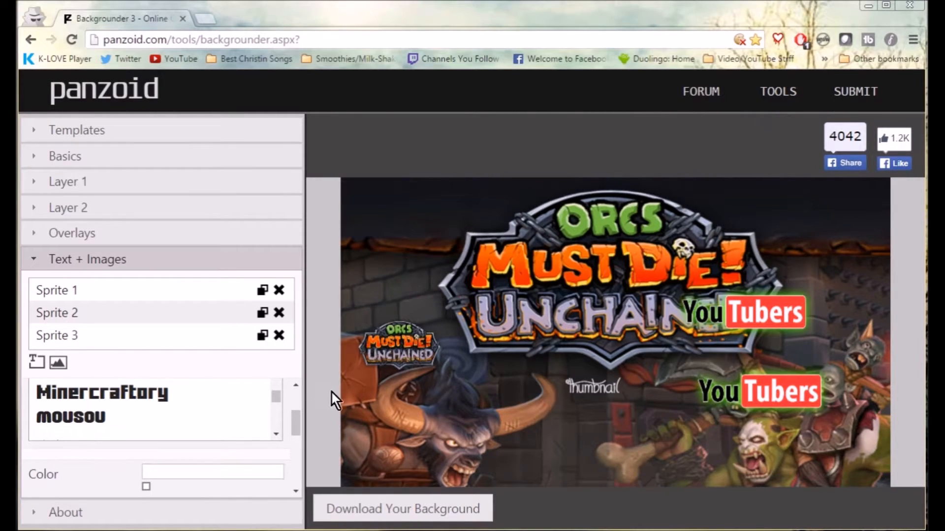
# Try the Minercraftory, Mousou, Karate and Jungle Junk fonts on the Thumbnail text.
pyautogui.click(110, 396)
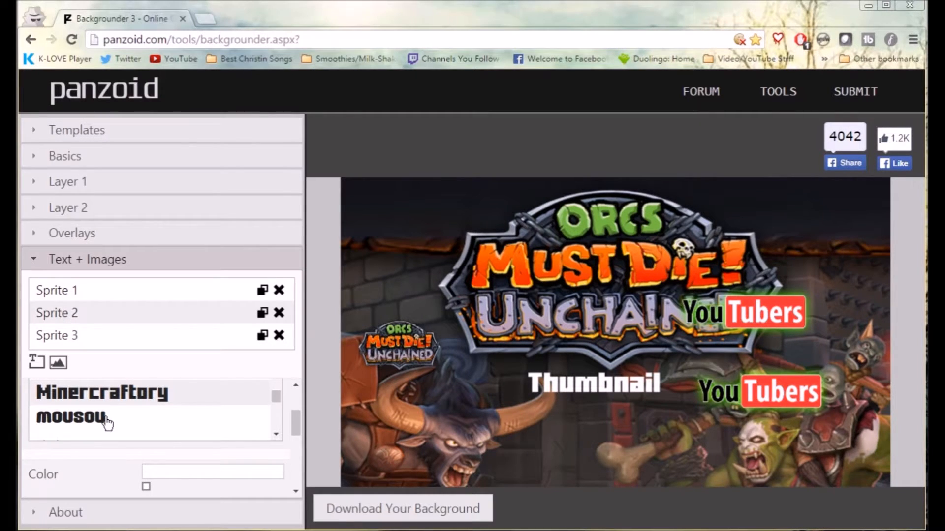
pyautogui.click(106, 422)
pyautogui.scroll(-2, 113, 422)
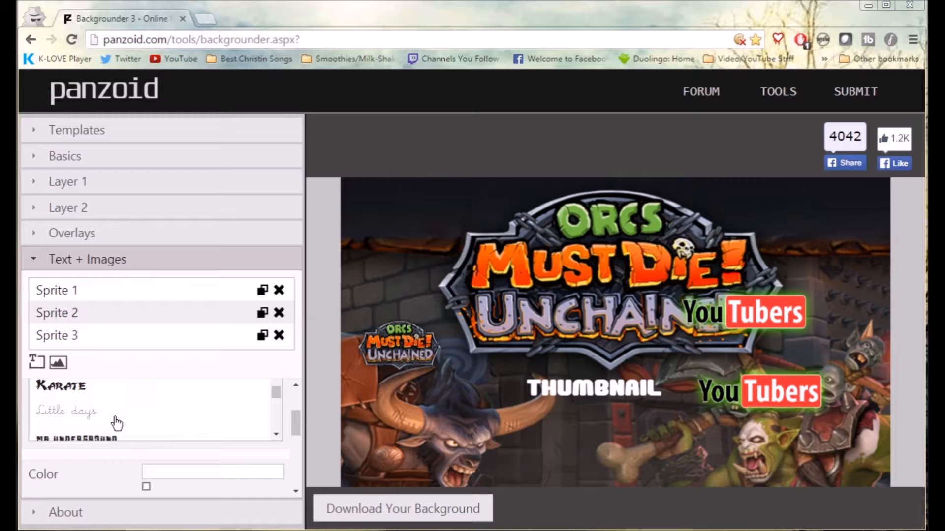
pyautogui.click(89, 396)
pyautogui.scroll(1, 100, 414)
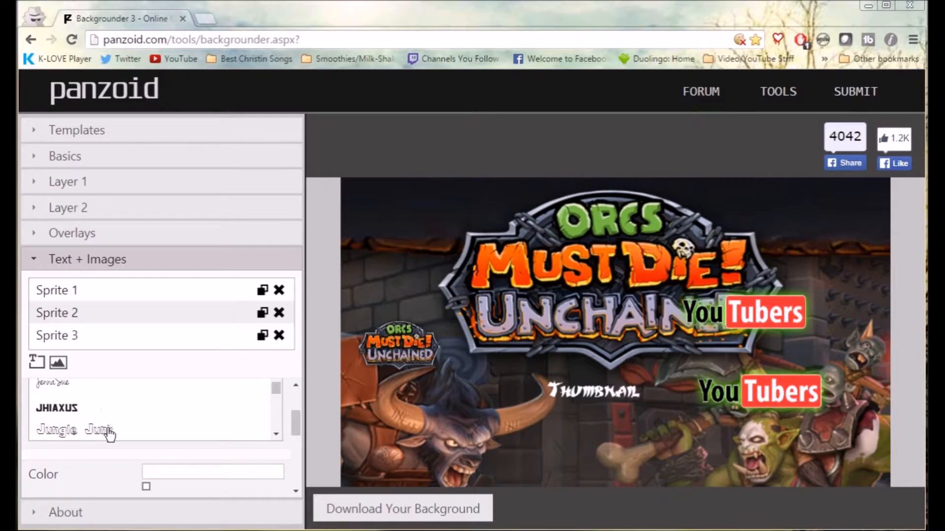
pyautogui.click(98, 431)
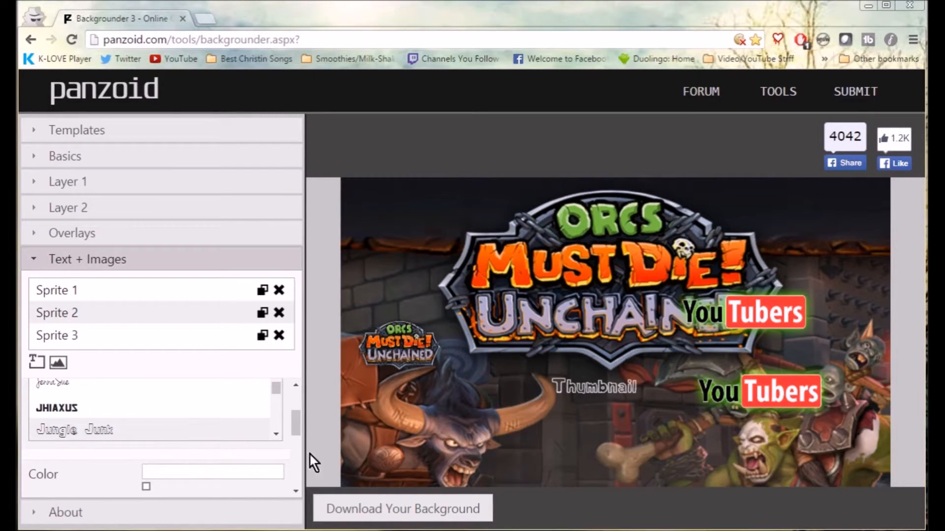
# Add a second gradient stop to the Thumbnail text's color and set the first stop to bright sky blue, hue 188.
pyautogui.scroll(-2, 91, 487)
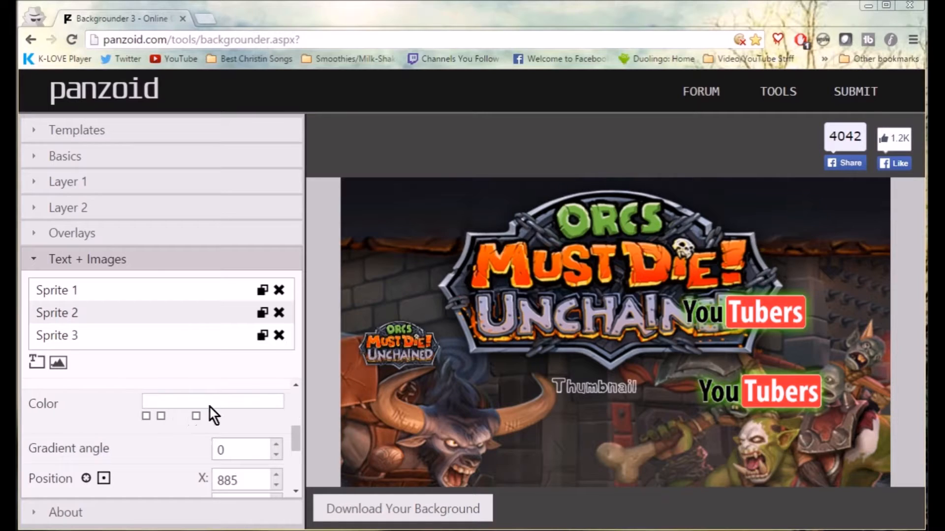
pyautogui.click(197, 417)
pyautogui.click(224, 426)
pyautogui.click(146, 416)
pyautogui.click(155, 435)
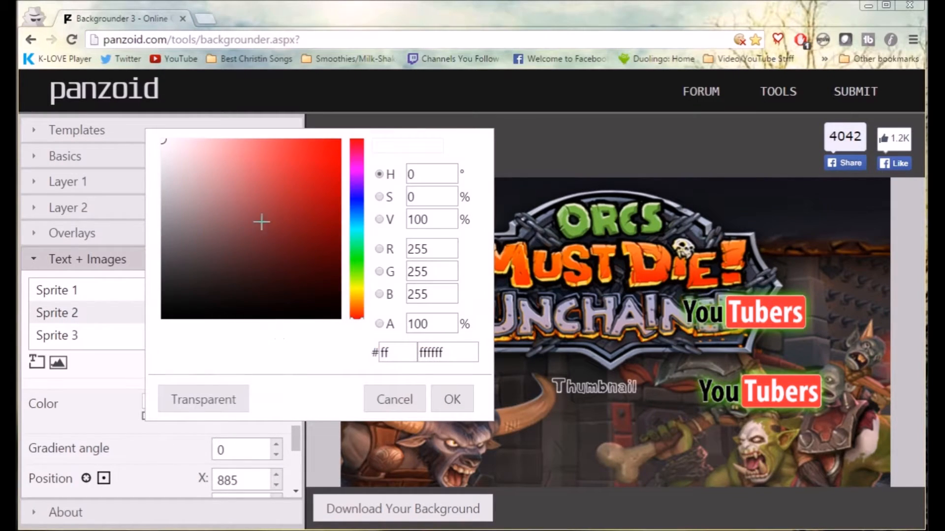
pyautogui.click(356, 224)
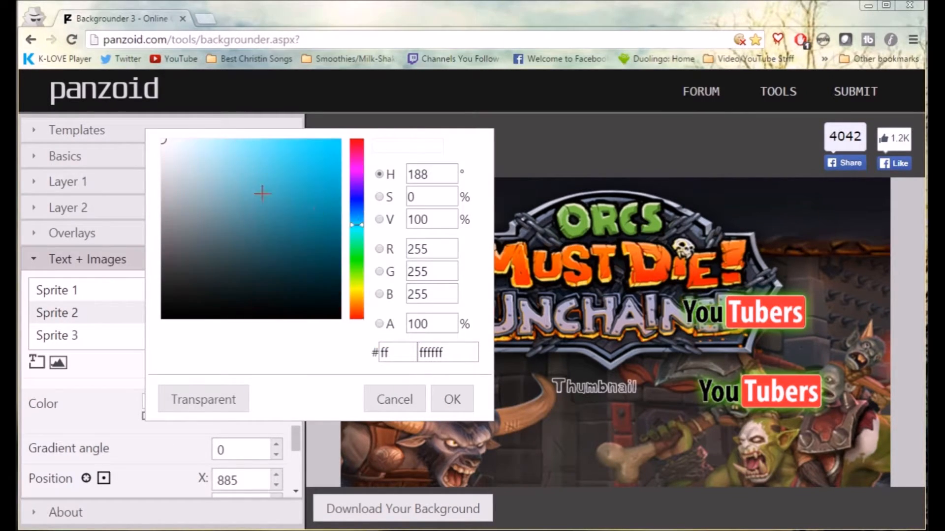
pyautogui.click(339, 141)
pyautogui.click(450, 402)
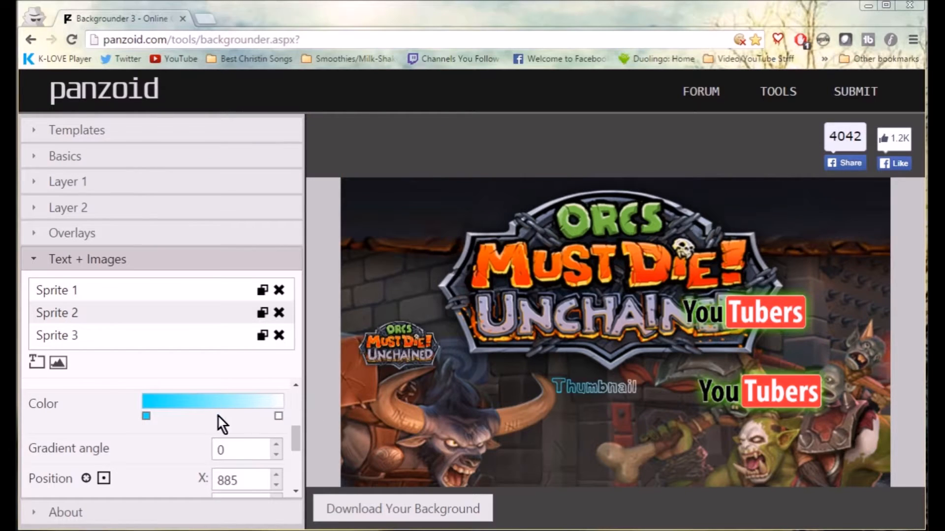
# Set the end stop of the Thumbnail text's gradient to magenta, f400ff.
pyautogui.click(278, 416)
pyautogui.click(267, 436)
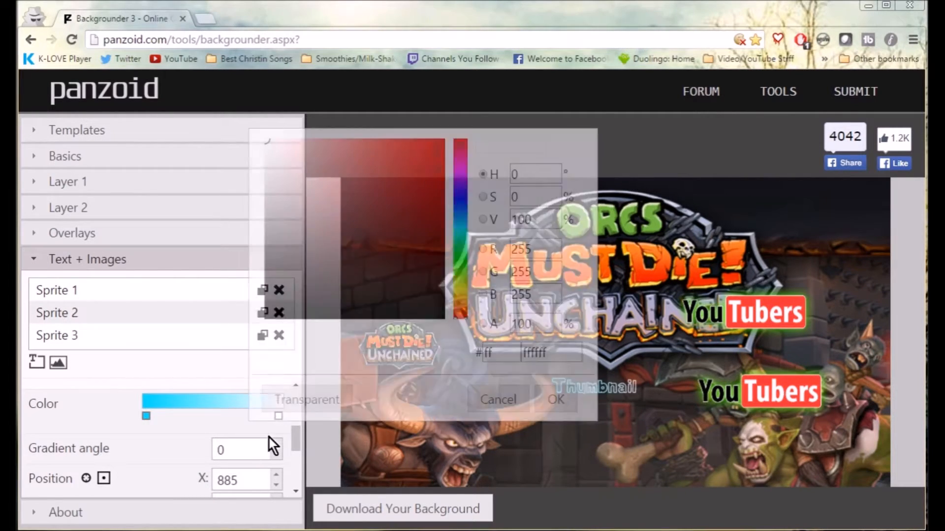
pyautogui.moveTo(392, 230); pyautogui.dragTo(497, 134)
pyautogui.click(460, 169)
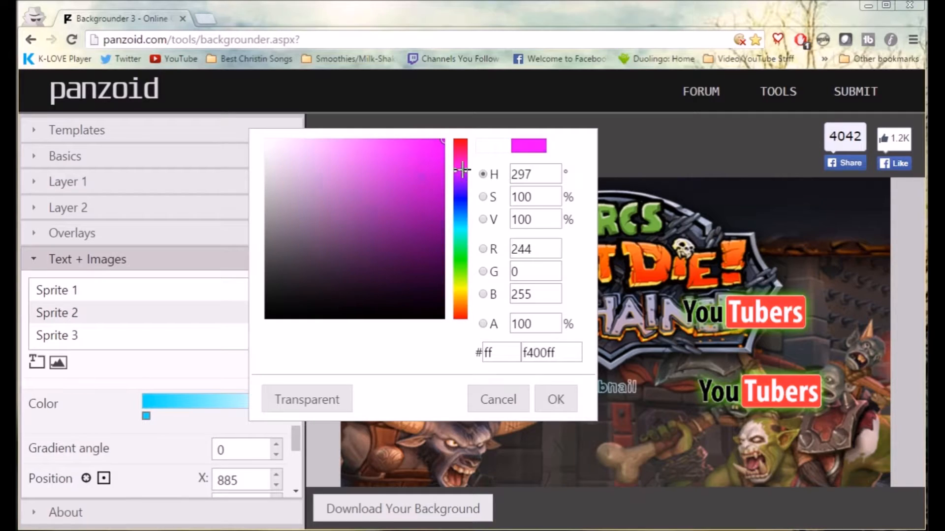
pyautogui.click(556, 399)
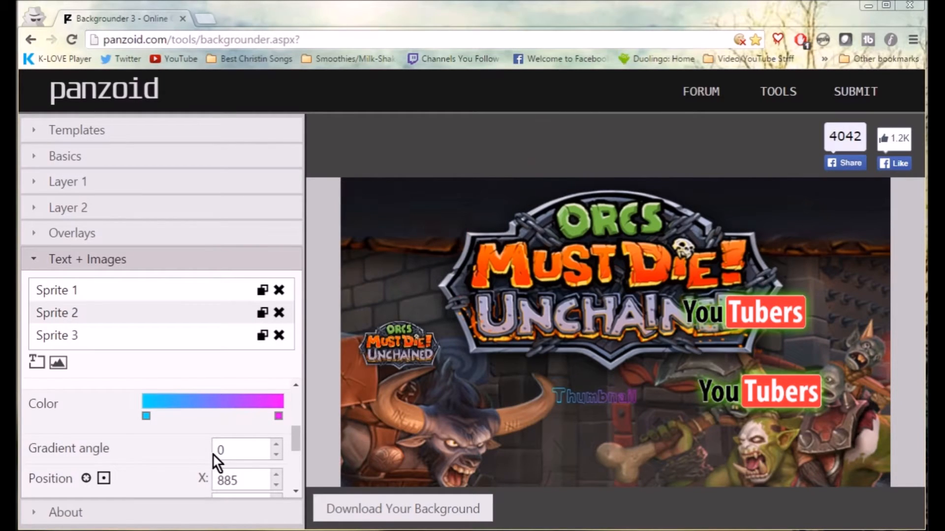
# Set the Thumbnail text's font to Jhiaxus.
pyautogui.scroll(3, 140, 383)
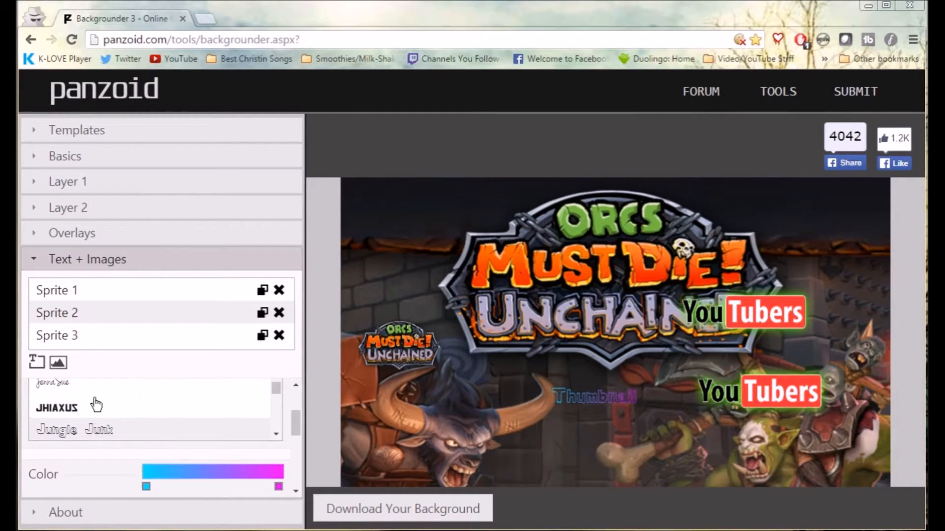
pyautogui.click(81, 408)
# Center the Thumbnail text on the canvas and set its Y position to 776, below the large logo.
pyautogui.scroll(-4, 86, 445)
pyautogui.scroll(-2, 159, 439)
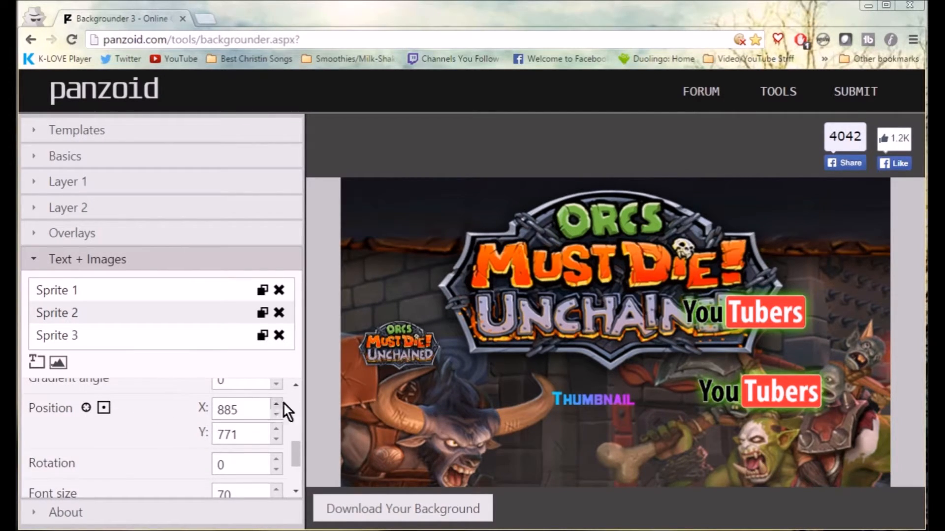
pyautogui.moveTo(580, 392); pyautogui.dragTo(616, 312)
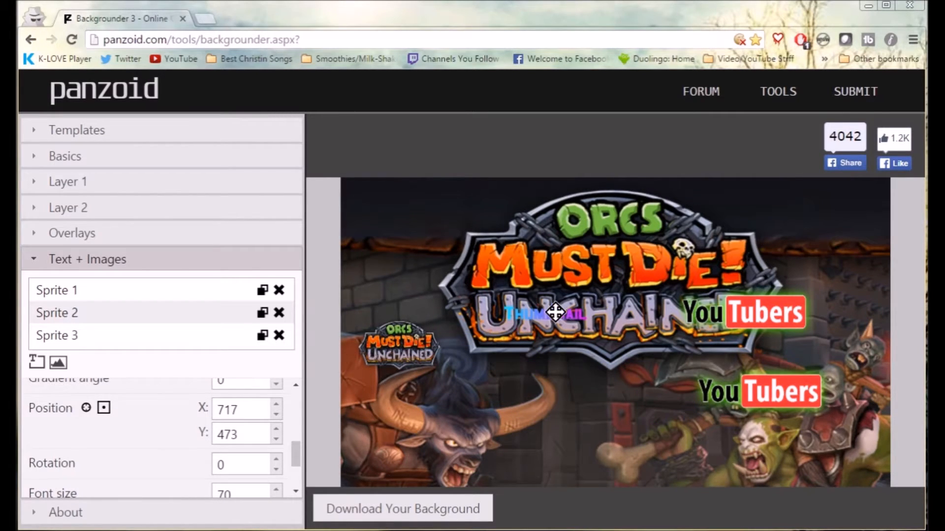
pyautogui.click(104, 408)
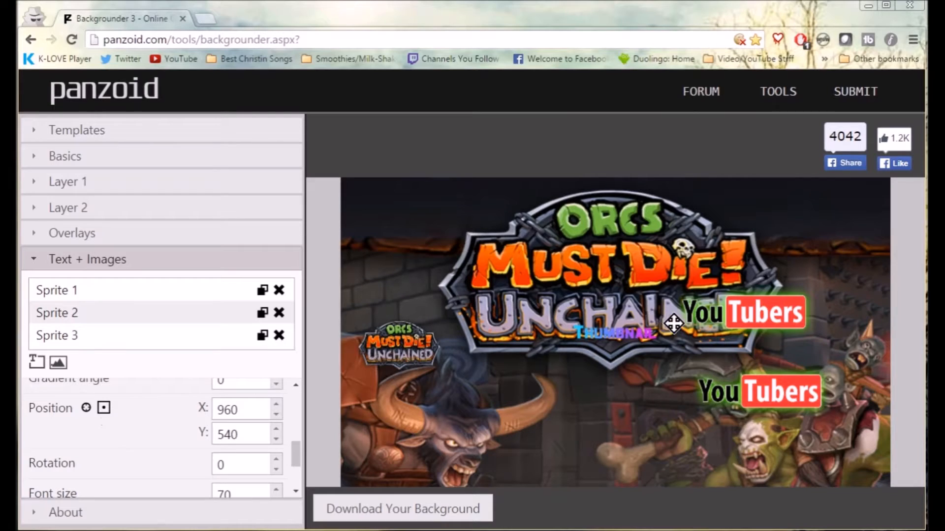
pyautogui.moveTo(278, 431); pyautogui.dragTo(278, 431)
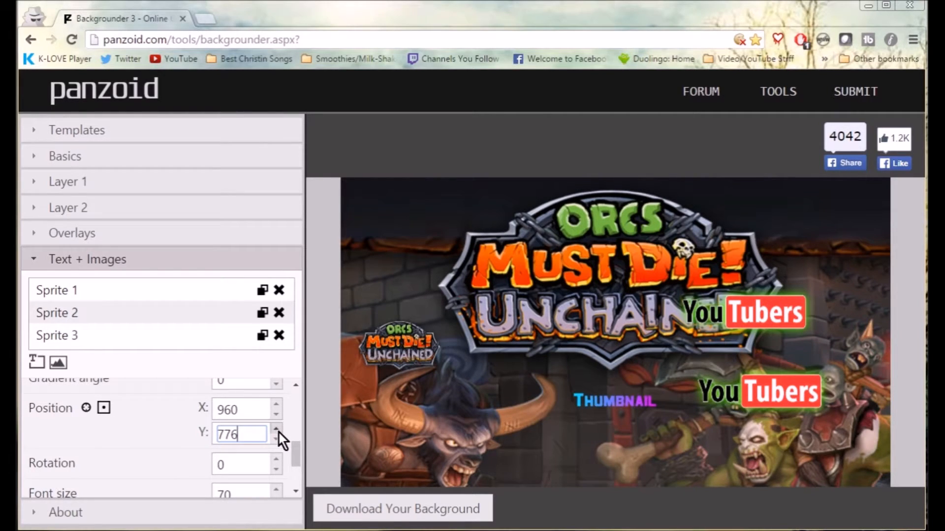
# Move the lower YouTubers logo to the canvas's right edge and the upper one onto the Orcs Must Die title.
pyautogui.moveTo(758, 394); pyautogui.dragTo(826, 391)
pyautogui.moveTo(734, 295); pyautogui.dragTo(586, 227)
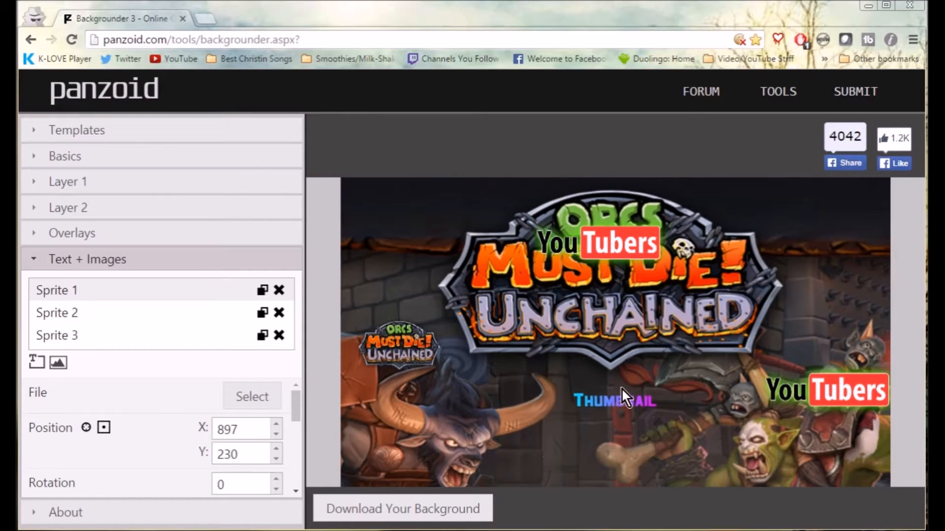
# Set the rotation of the YouTubers logo on the large title to 4.
pyautogui.scroll(-3, 147, 436)
pyautogui.doubleClick(276, 408)
pyautogui.doubleClick(276, 407)
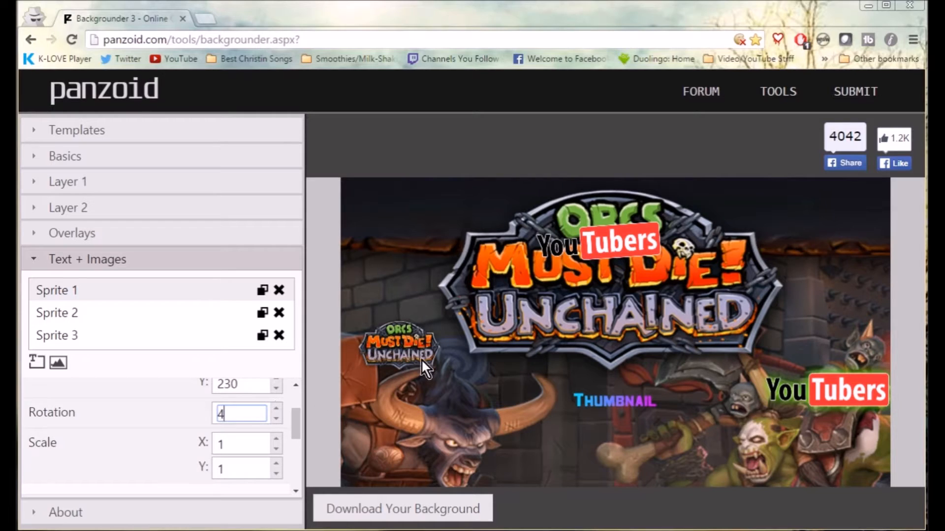
# Set the Thumbnail text's rotation to 8 and its font size to 208.
pyautogui.click(615, 397)
pyautogui.scroll(-3, 165, 430)
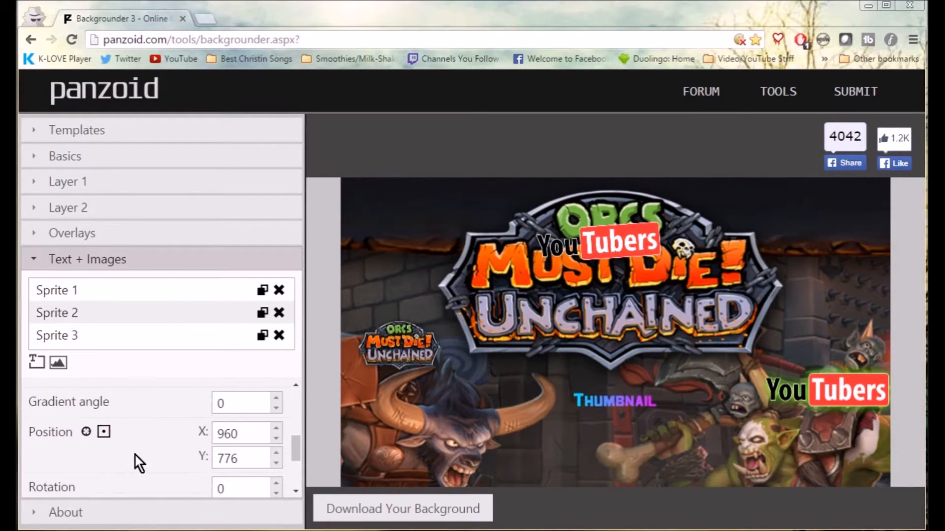
pyautogui.scroll(-2, 148, 460)
pyautogui.moveTo(280, 412); pyautogui.dragTo(280, 412)
pyautogui.moveTo(279, 445); pyautogui.dragTo(280, 445)
pyautogui.click(125, 438)
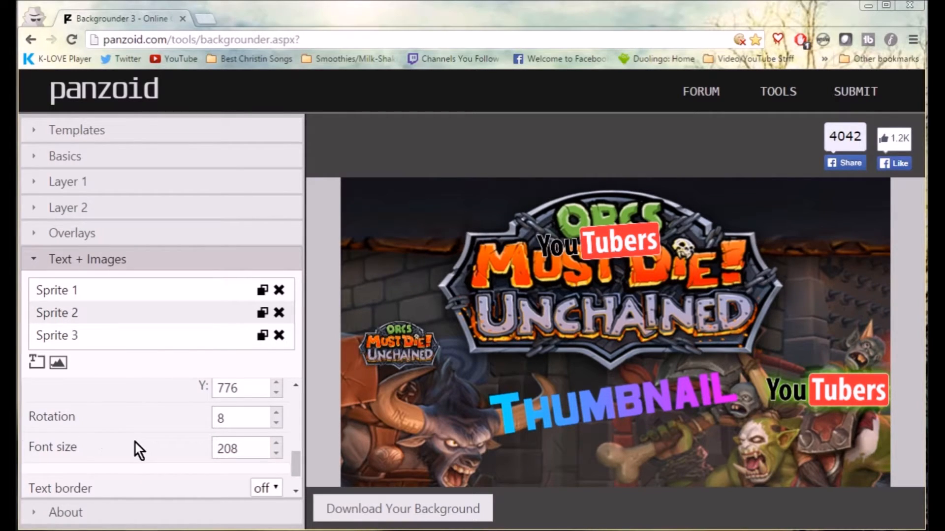
# Move the YouTubers logo from the canvas's right edge up to the end of the large Unchained title.
pyautogui.scroll(-1, 134, 441)
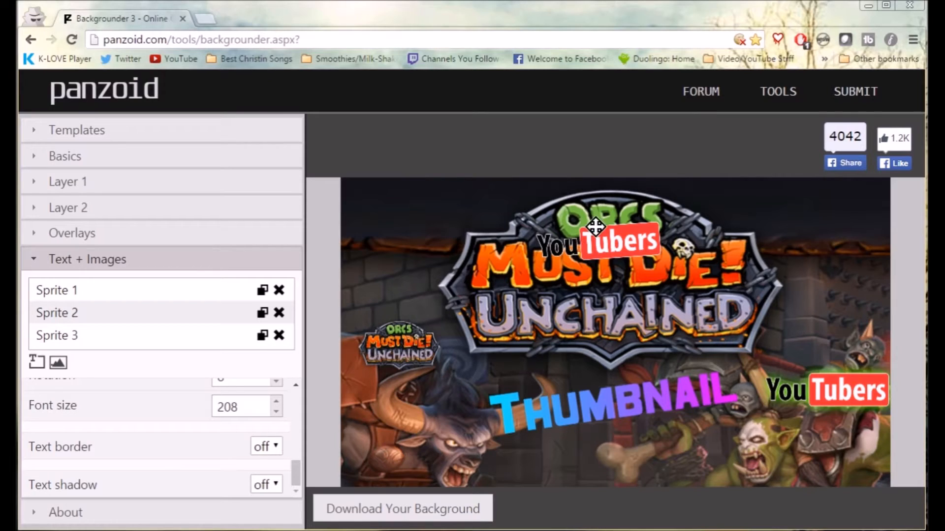
pyautogui.moveTo(869, 390); pyautogui.dragTo(818, 329)
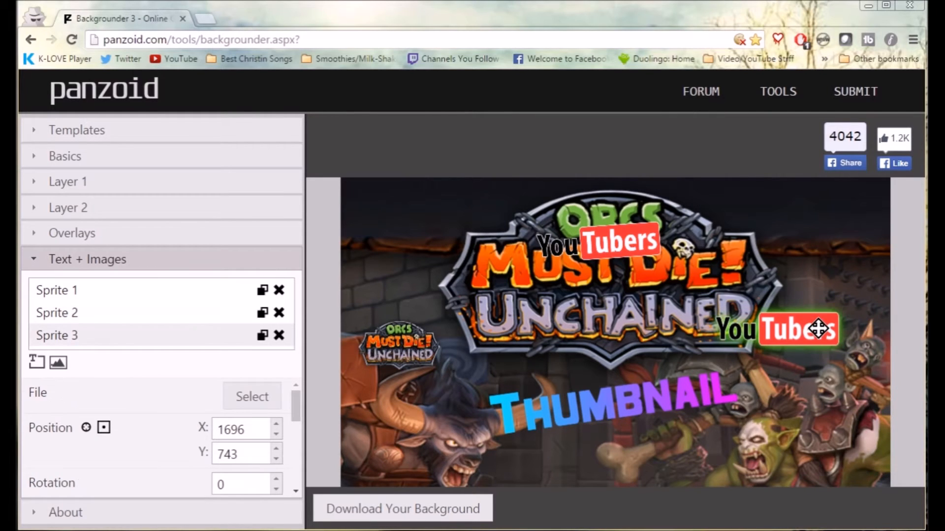
# Turn on the text border for the Thumbnail text.
pyautogui.click(631, 415)
pyautogui.scroll(-3, 167, 429)
pyautogui.scroll(-5, 196, 429)
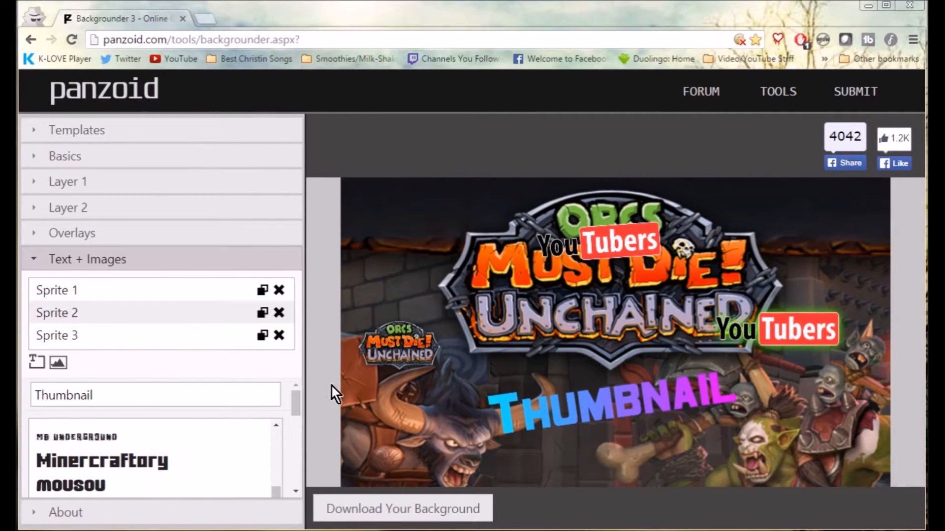
pyautogui.scroll(-5, 292, 396)
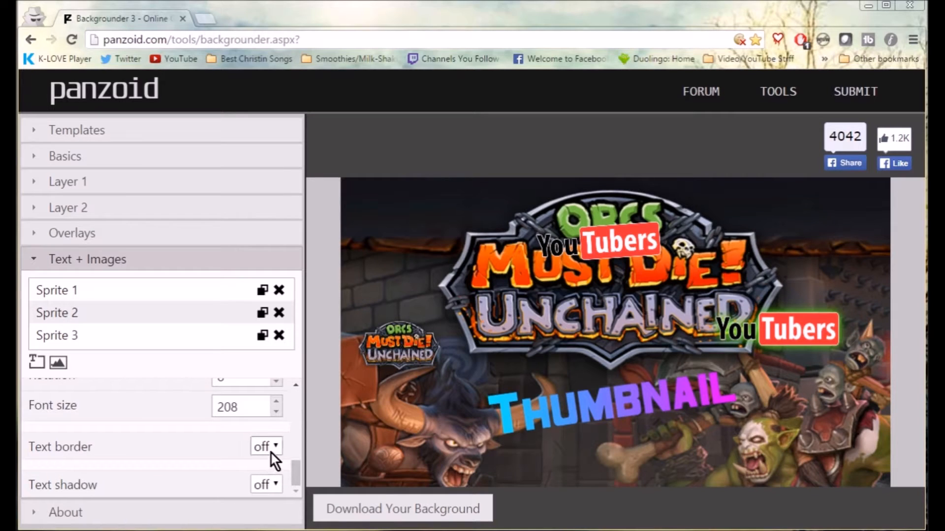
pyautogui.click(255, 480)
pyautogui.scroll(-1, 194, 455)
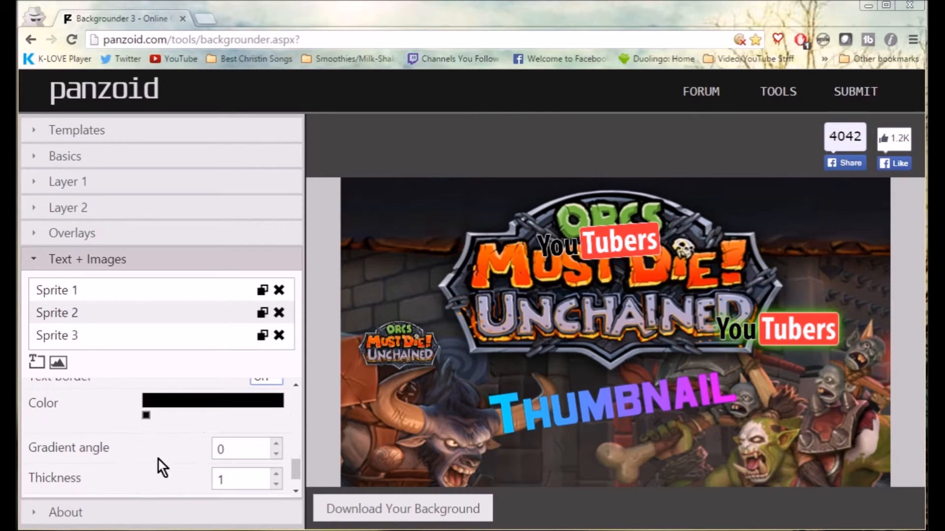
pyautogui.click(147, 417)
pyautogui.click(159, 439)
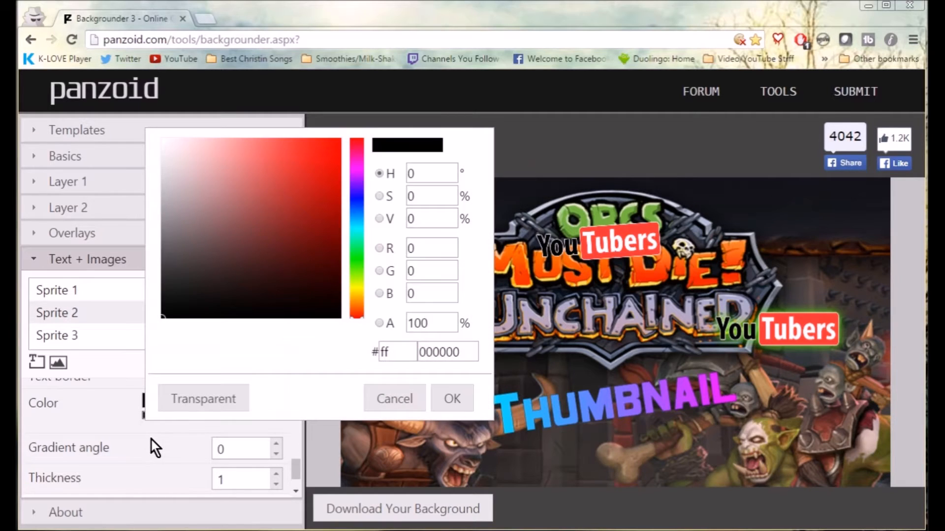
pyautogui.click(403, 400)
# Set the thickness of the Thumbnail text's black border to 11.
pyautogui.scroll(-1, 131, 451)
pyautogui.click(280, 439)
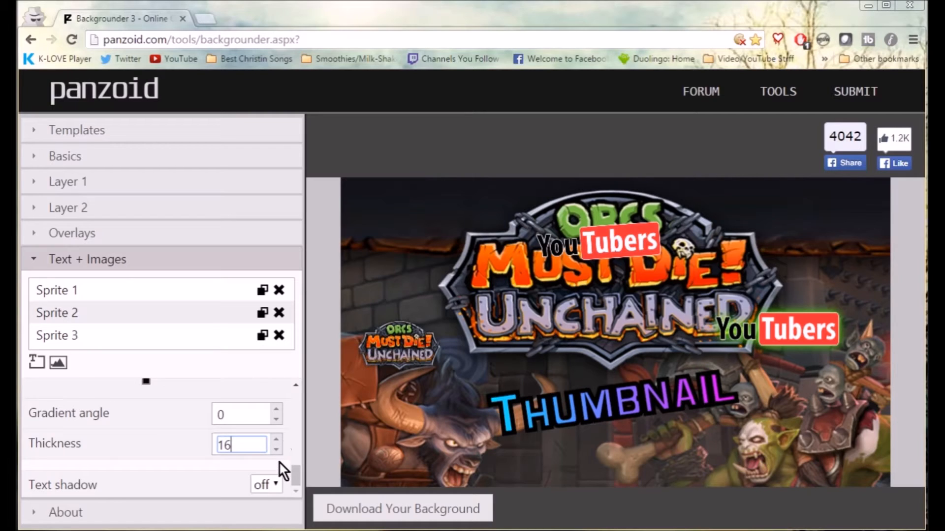
pyautogui.click(276, 450)
pyautogui.click(275, 450)
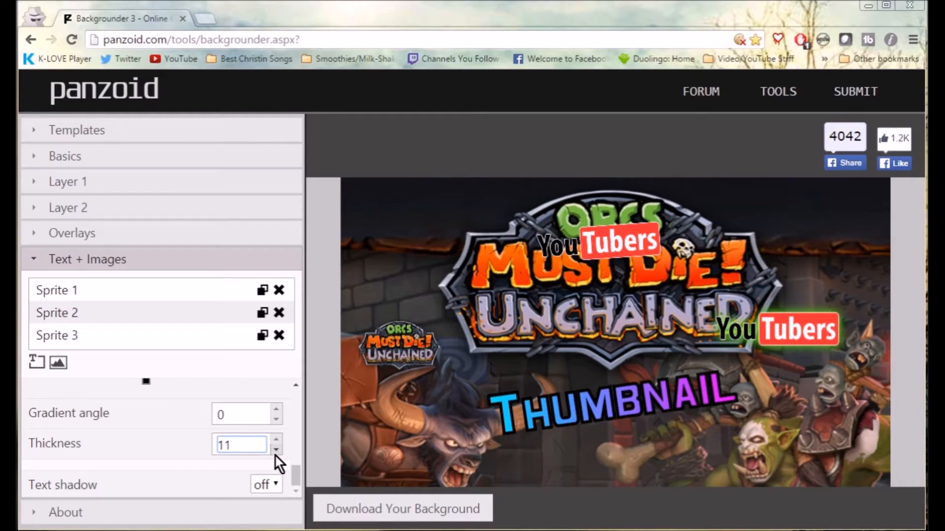
# Increase the Thumbnail text's border thickness to 12 and recolor the border bright green (00ff0c).
pyautogui.click(280, 437)
pyautogui.scroll(2, 173, 418)
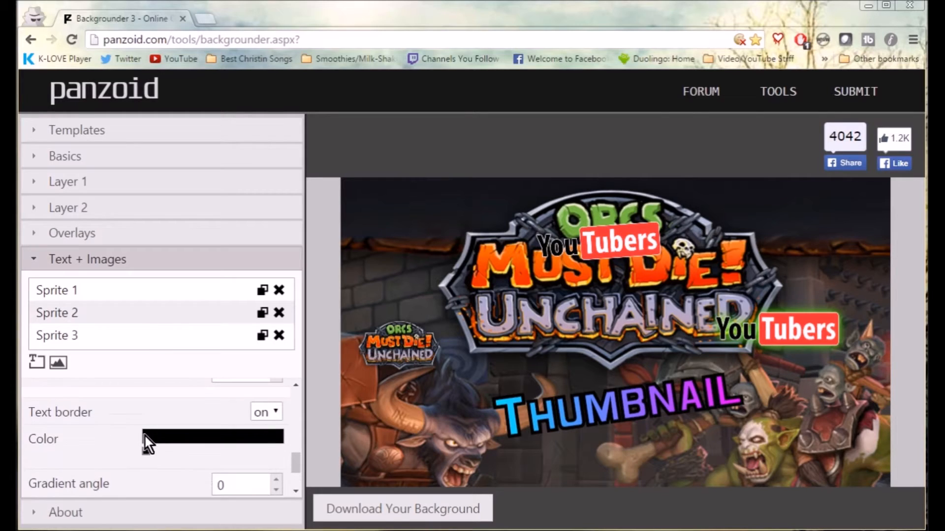
pyautogui.click(148, 468)
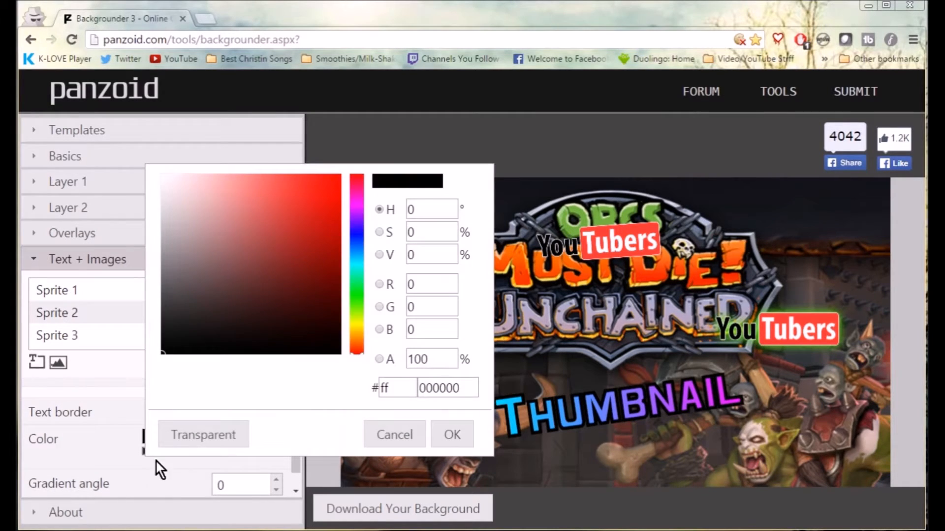
pyautogui.click(361, 293)
pyautogui.click(340, 176)
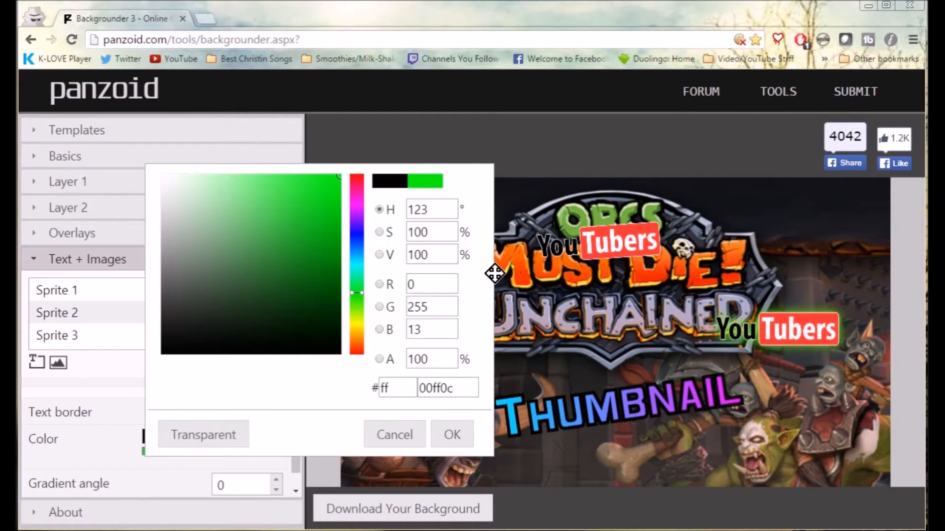
pyautogui.click(452, 435)
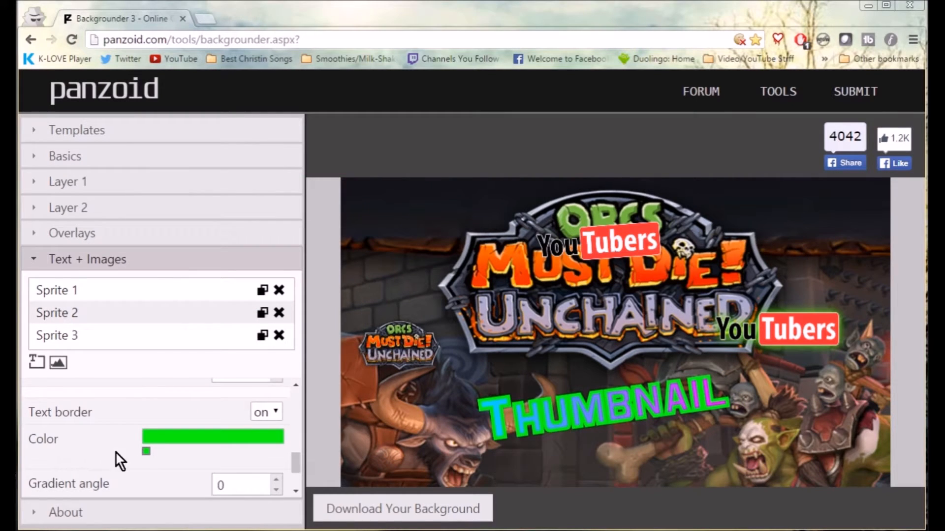
# Turn on the text shadow for the Thumbnail text and set its color to yellow (ffe600).
pyautogui.scroll(-2, 192, 446)
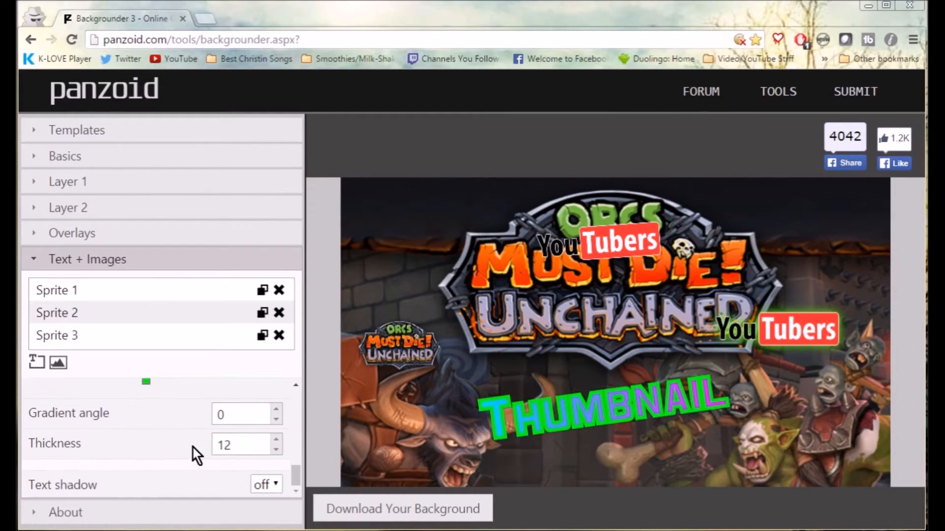
pyautogui.click(262, 485)
pyautogui.click(258, 525)
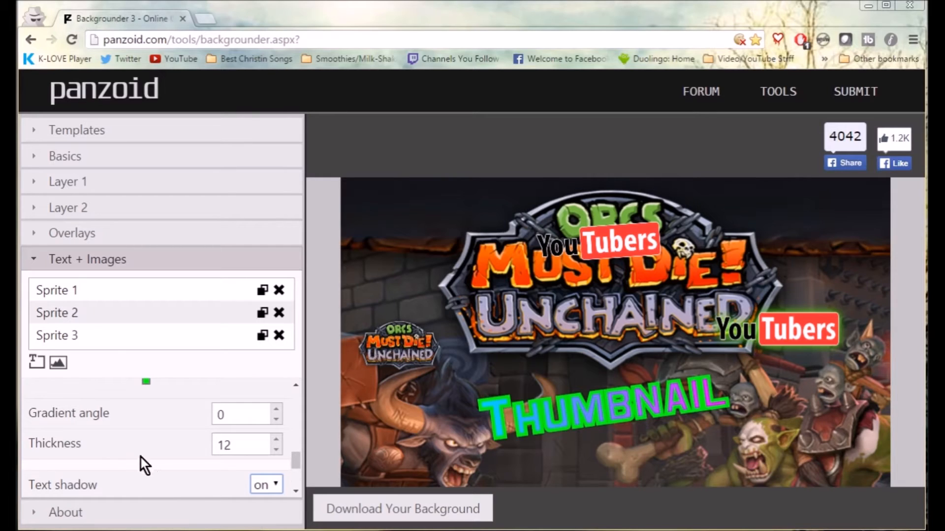
pyautogui.scroll(-2, 167, 459)
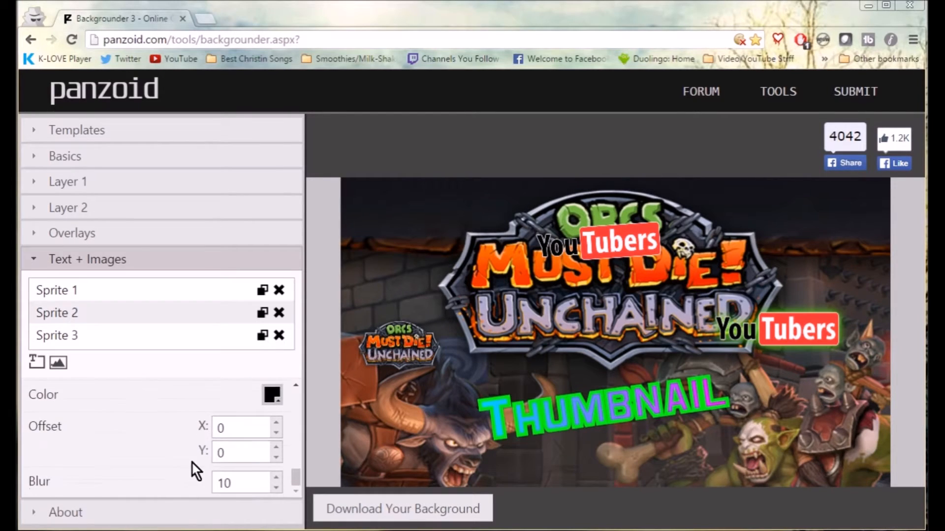
pyautogui.click(271, 394)
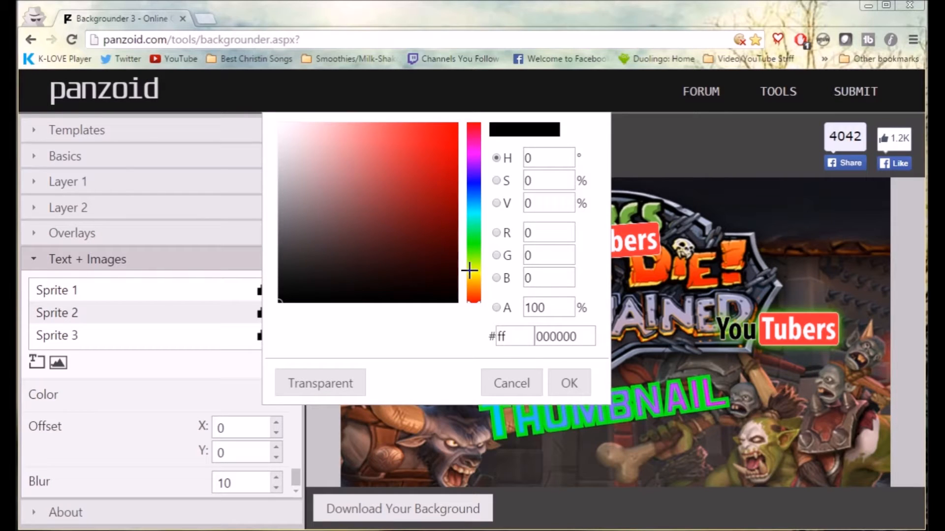
pyautogui.click(471, 274)
pyautogui.moveTo(438, 150); pyautogui.dragTo(497, 110)
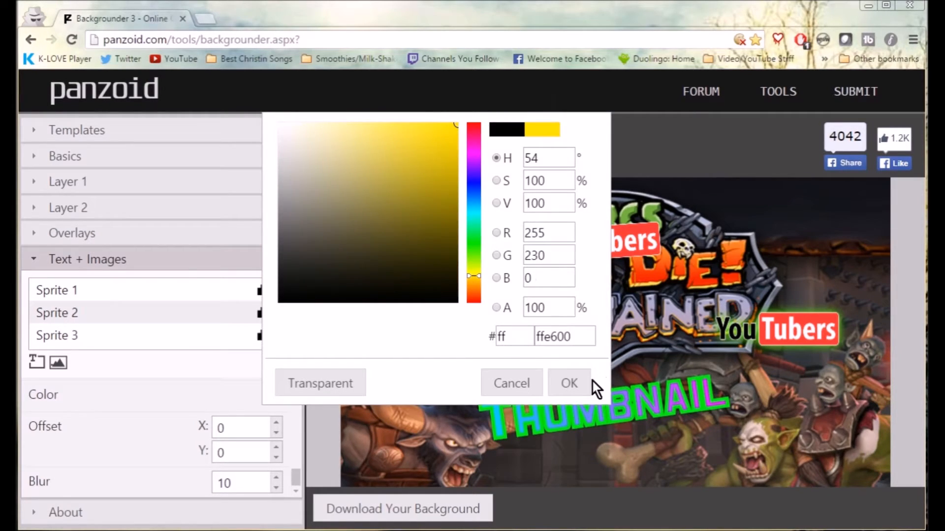
pyautogui.click(578, 383)
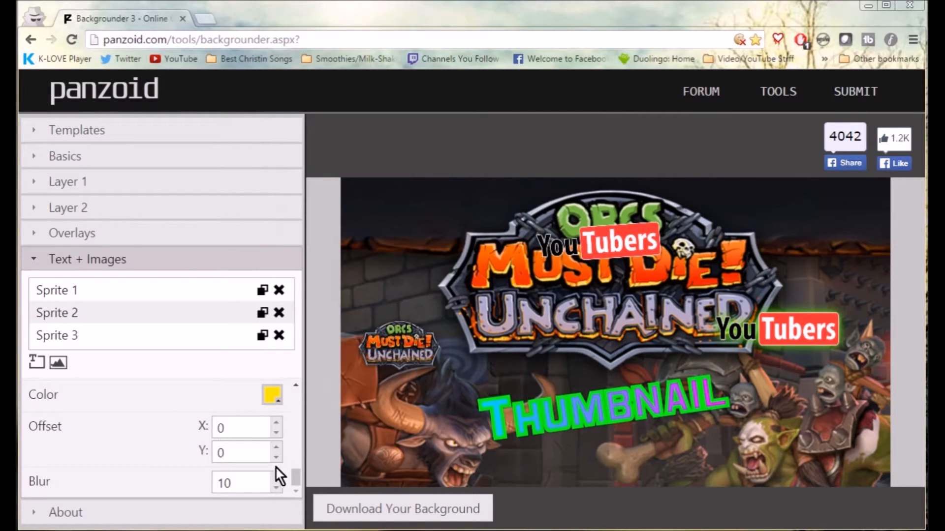
# Set the text shadow's blur to 86, and nudge the Thumbnail text slightly down and the upper YouTubers logo slightly left.
pyautogui.moveTo(281, 479); pyautogui.dragTo(276, 479)
pyautogui.moveTo(622, 403)
pyautogui.mouseDown()
pyautogui.moveTo(550, 406)
pyautogui.moveTo(699, 419)
pyautogui.moveTo(626, 413)
pyautogui.mouseUp()
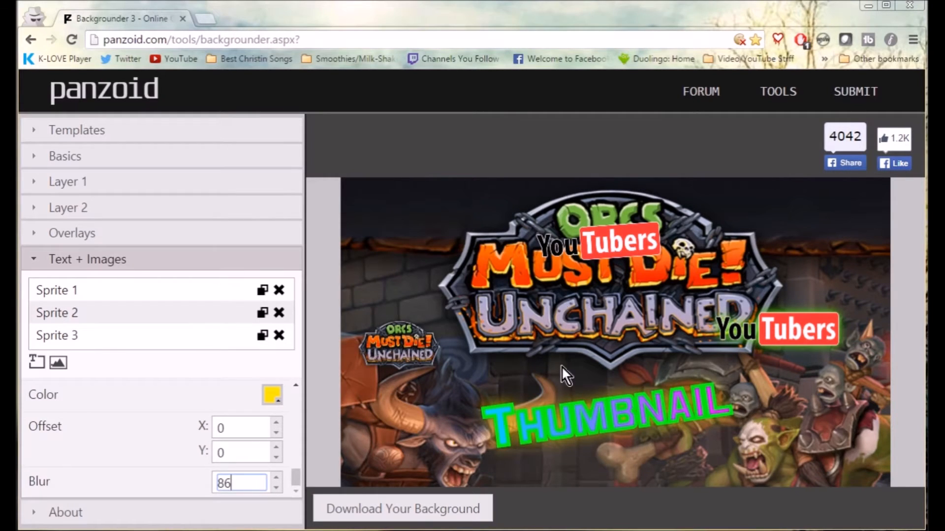
pyautogui.moveTo(599, 249)
pyautogui.mouseDown()
pyautogui.moveTo(523, 210)
pyautogui.moveTo(583, 245)
pyautogui.mouseUp()
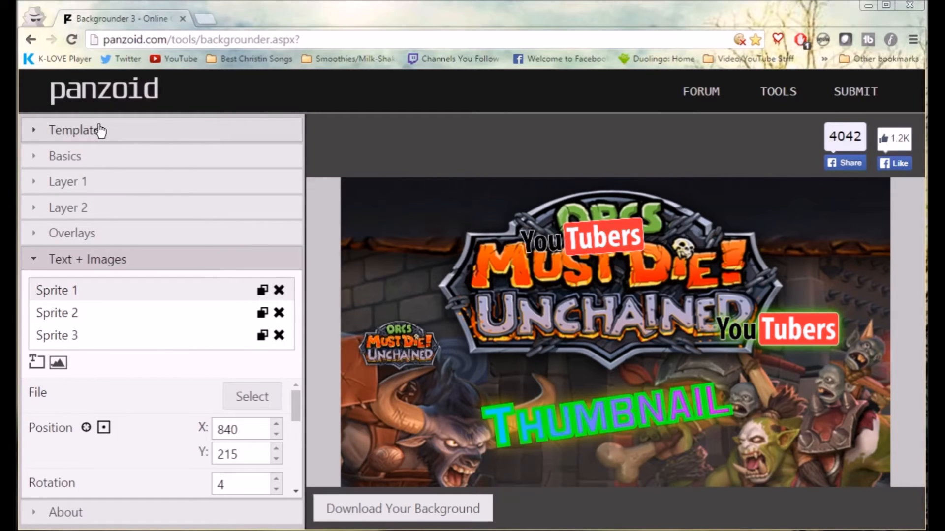
# Preview the design as the YouTube One and YouTube Channel Avatar types, and return to YouTube Thumbnail.
pyautogui.click(94, 161)
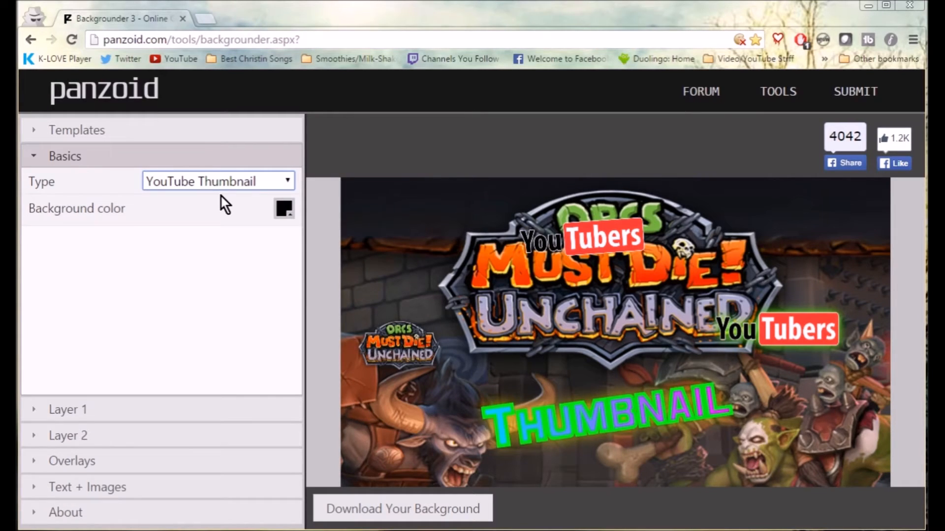
pyautogui.press('Down')
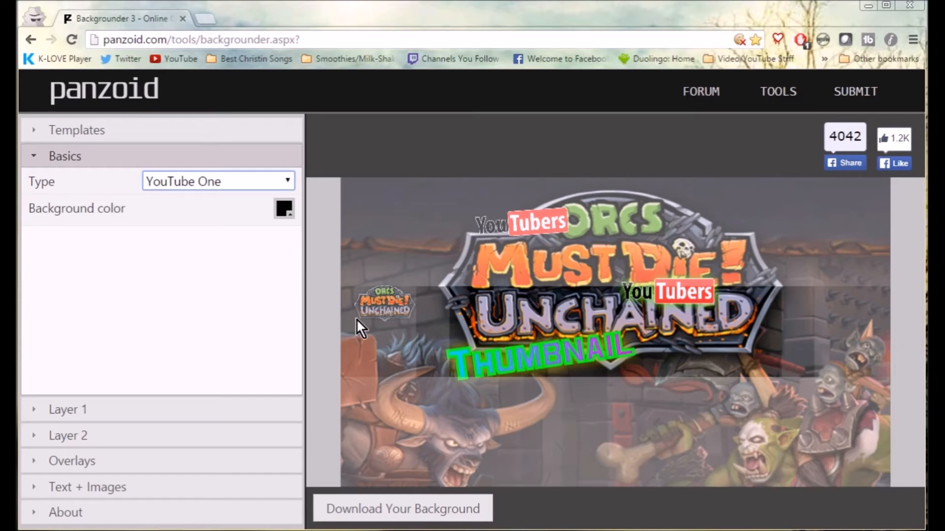
pyautogui.press('Down')
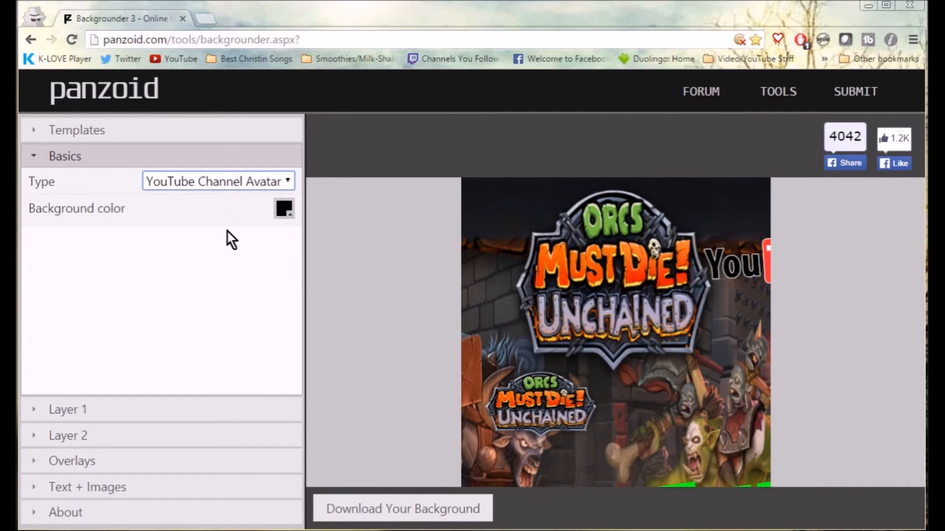
pyautogui.press('Up')
pyautogui.press('Up')
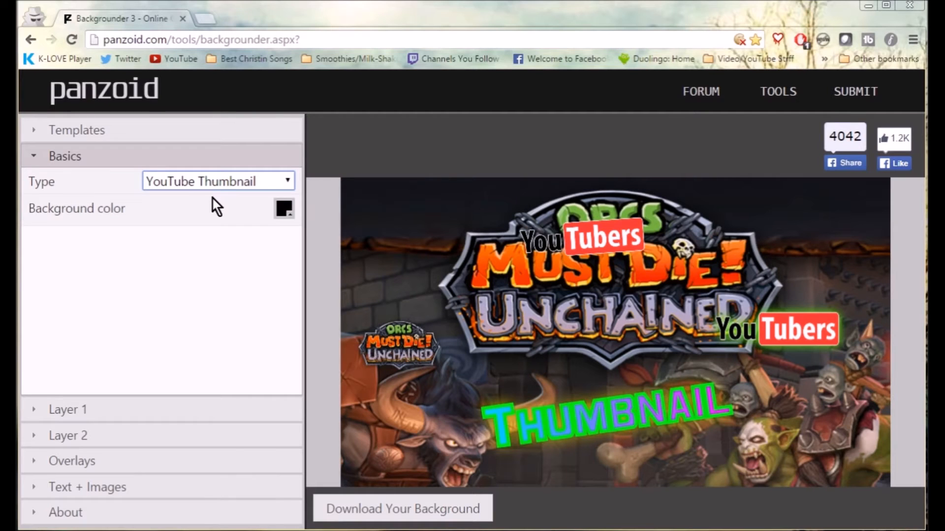
# In the Facebook Cover Photo type, move the YouTubers logo left over the Unchained title, and switch back to the YouTube Thumbnail type.
pyautogui.press('Up')
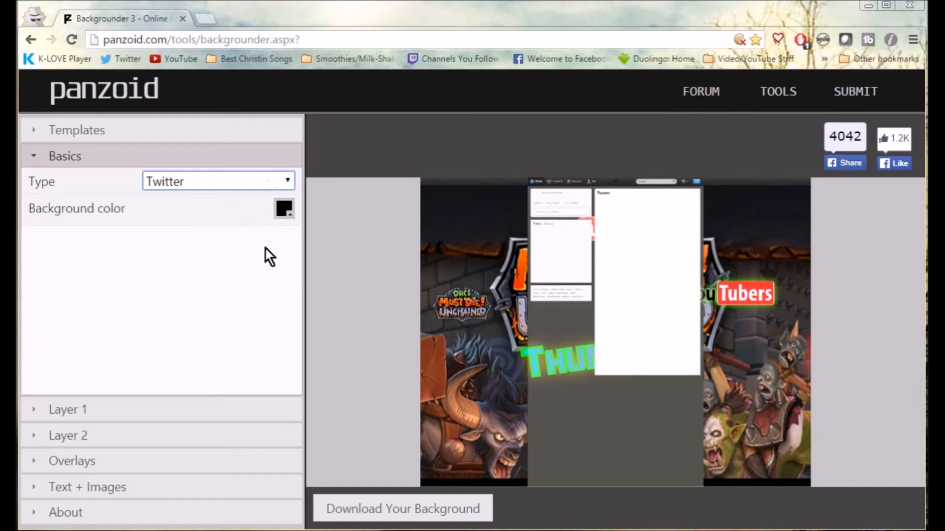
pyautogui.press('Up')
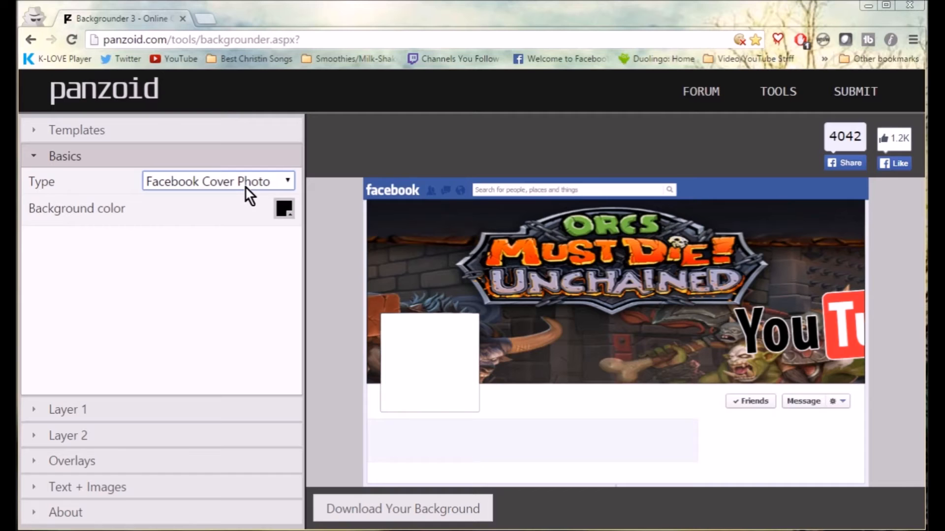
pyautogui.moveTo(792, 338); pyautogui.dragTo(550, 324)
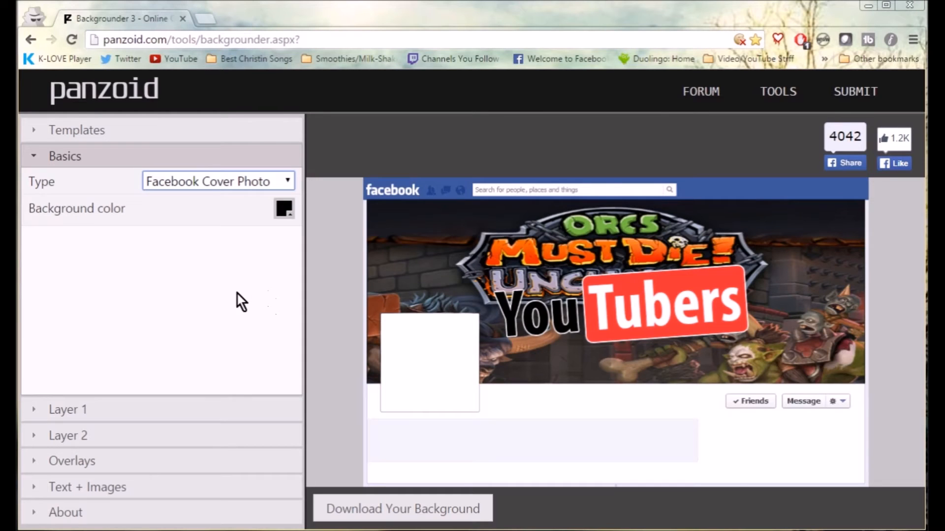
pyautogui.press('Up')
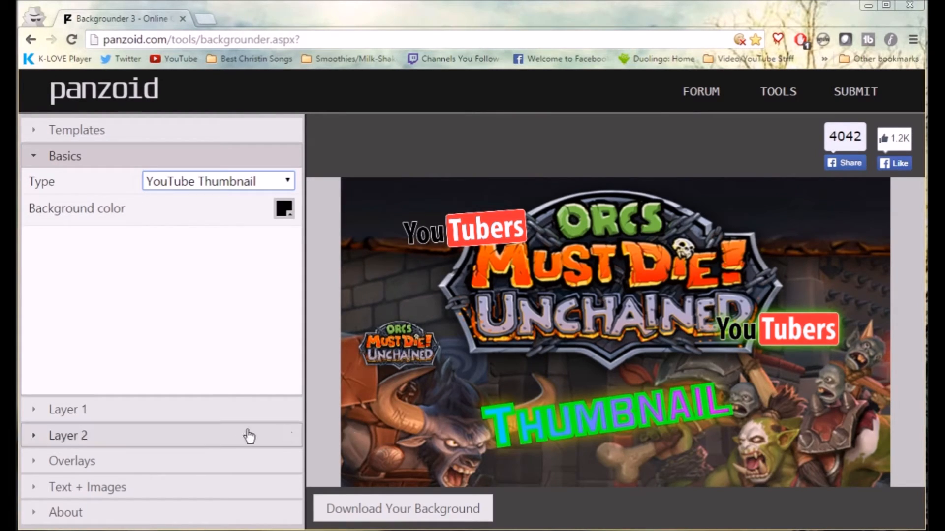
# Look through the About information on Backgrounder 3 and return to the text and image settings.
pyautogui.click(98, 516)
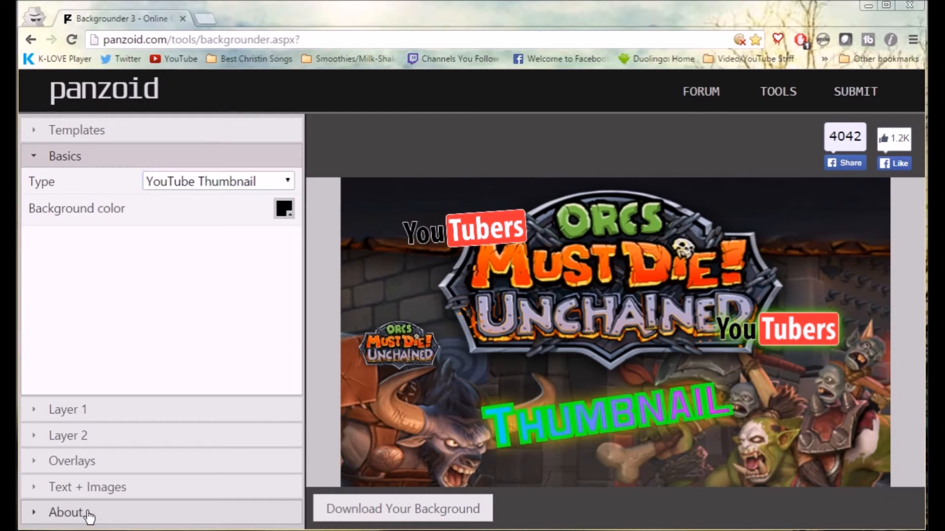
pyautogui.scroll(-1, 143, 398)
pyautogui.scroll(1, 133, 388)
pyautogui.click(74, 266)
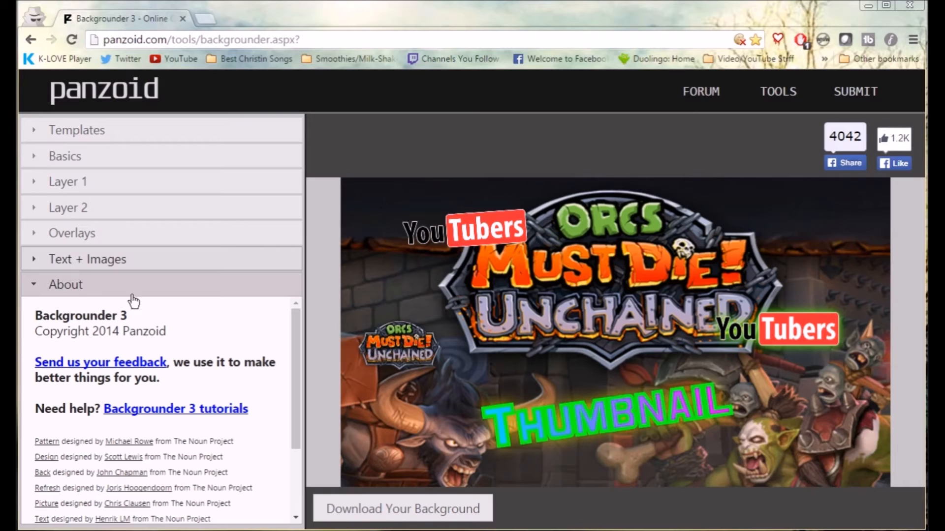
# Render the finished thumbnail and download it.
pyautogui.click(396, 512)
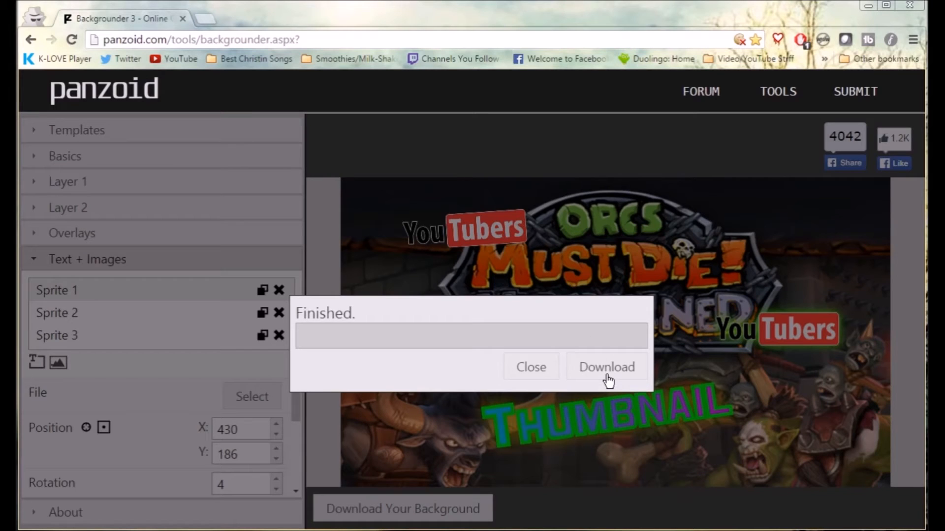
pyautogui.click(607, 376)
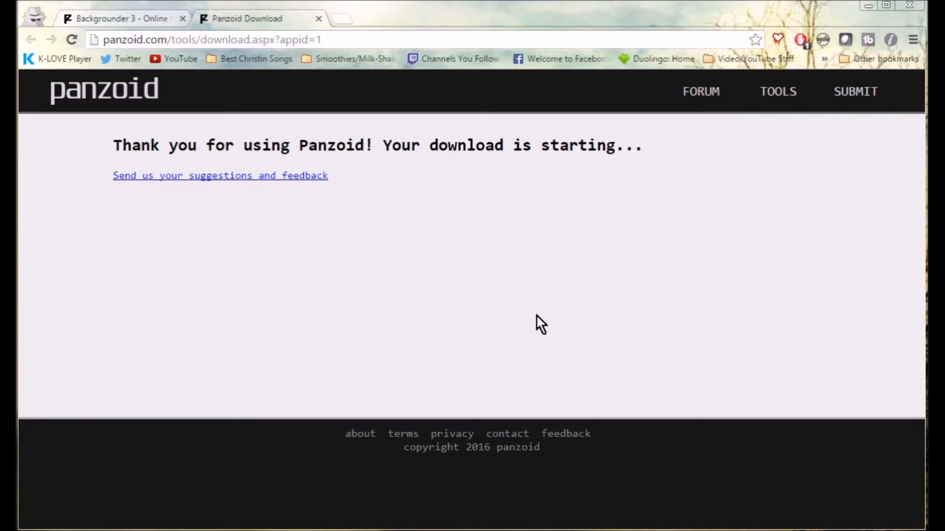